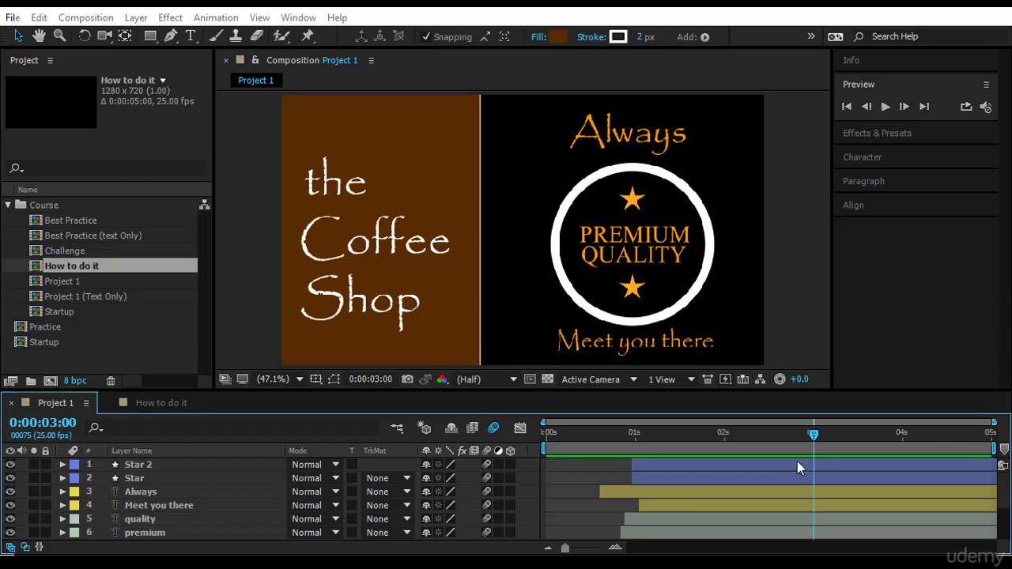
Step: Play the finished Project 1 animation from its first frame
drag(814, 442, 796, 435)
key(Home)
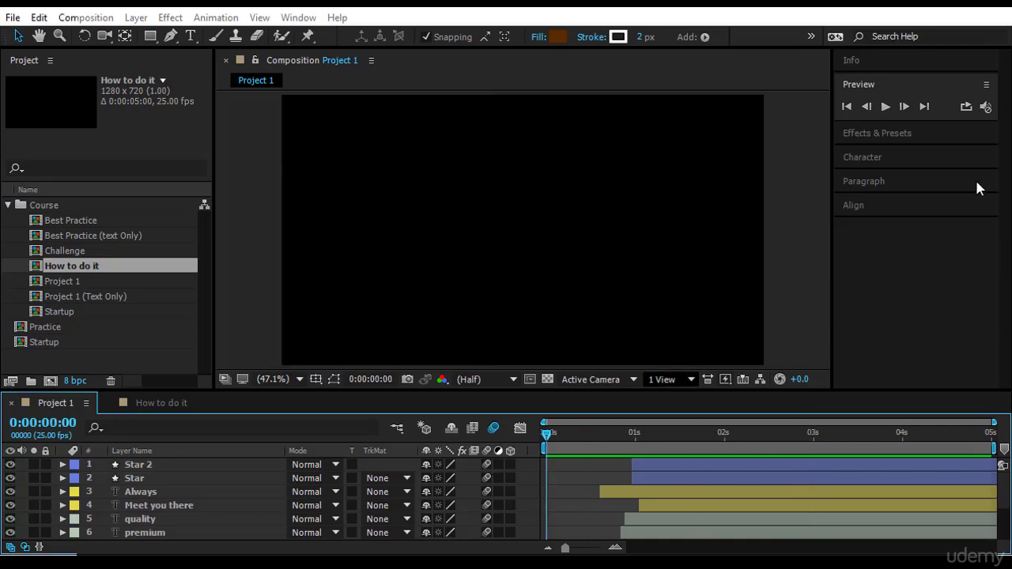
click(886, 106)
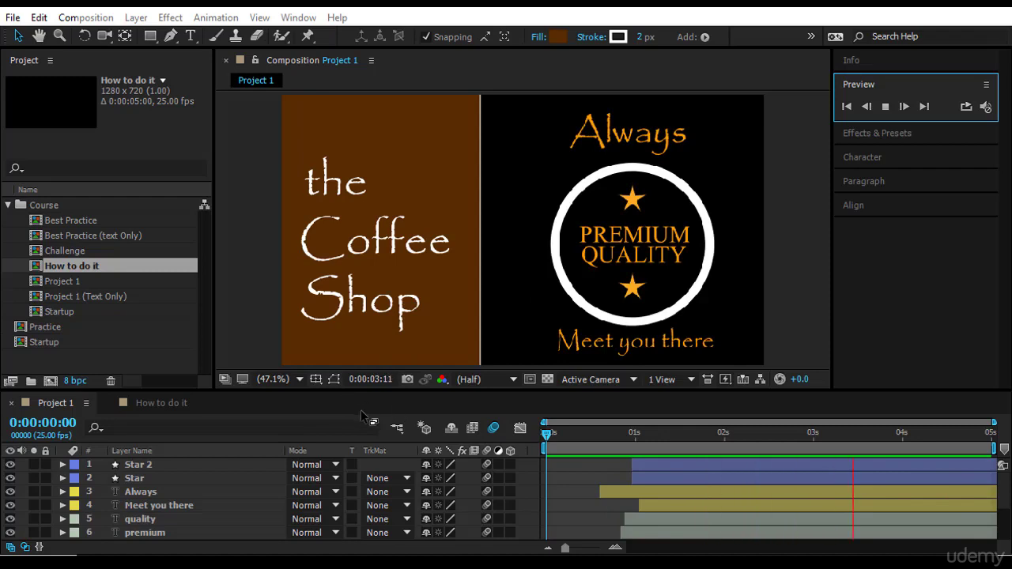
Step: Review the How to do it outline up to its second item, Create Animations, checking it against the Project 1 layout
click(161, 403)
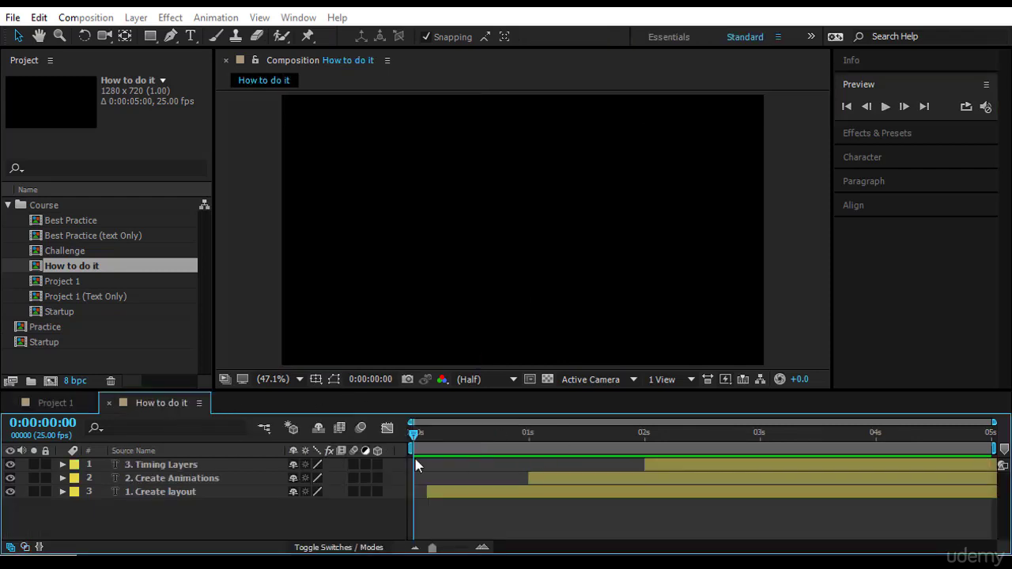
key(space)
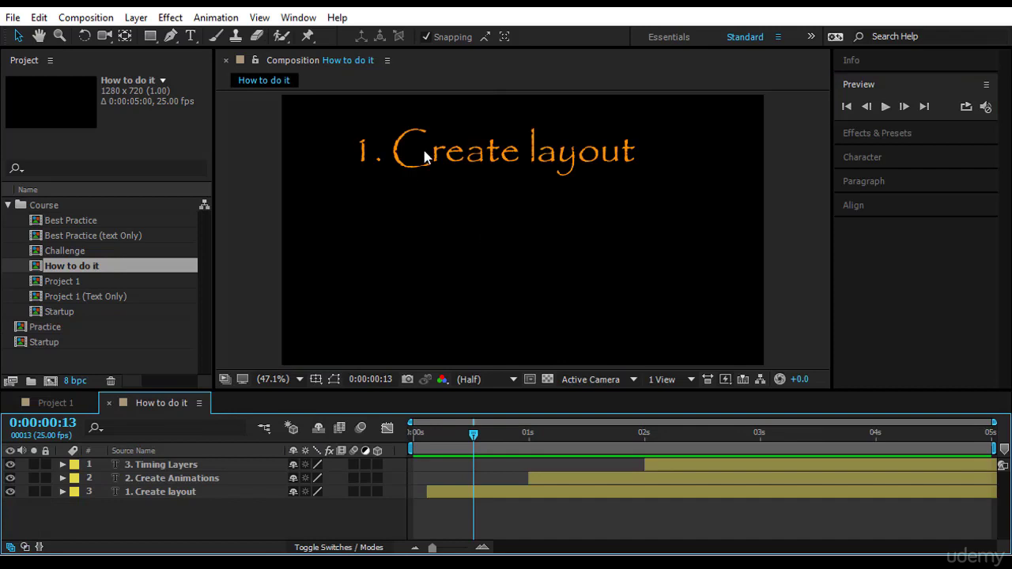
click(51, 401)
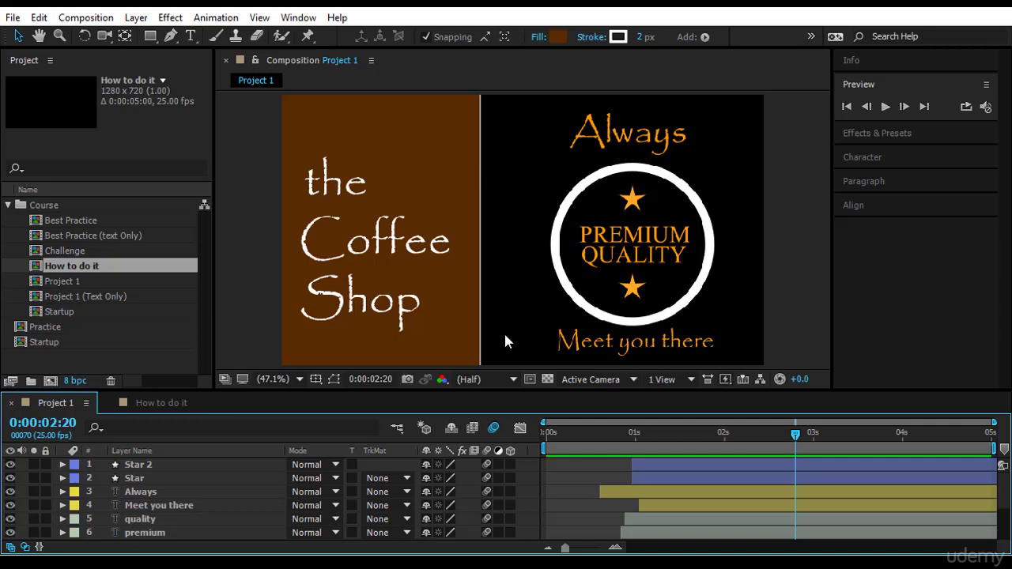
click(139, 405)
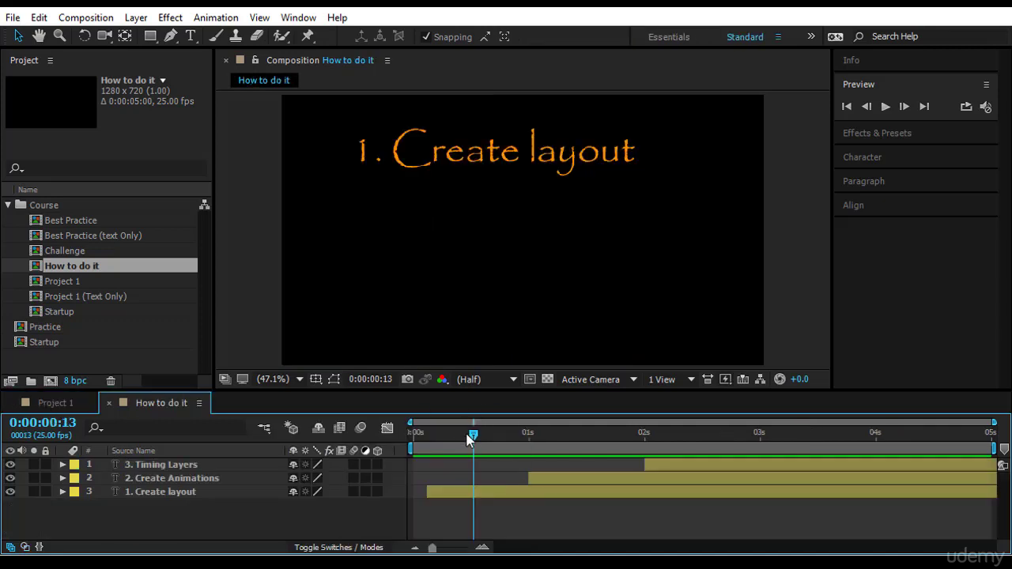
drag(473, 435, 586, 435)
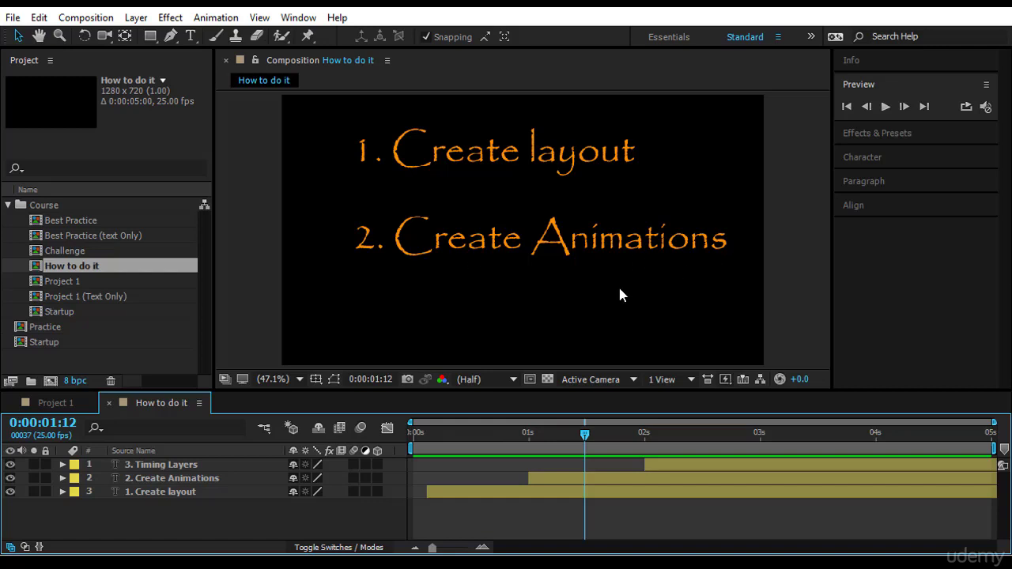
Step: Look over the Project 1 layout, then advance the How to do it outline to its third item, Timing Layers
click(56, 403)
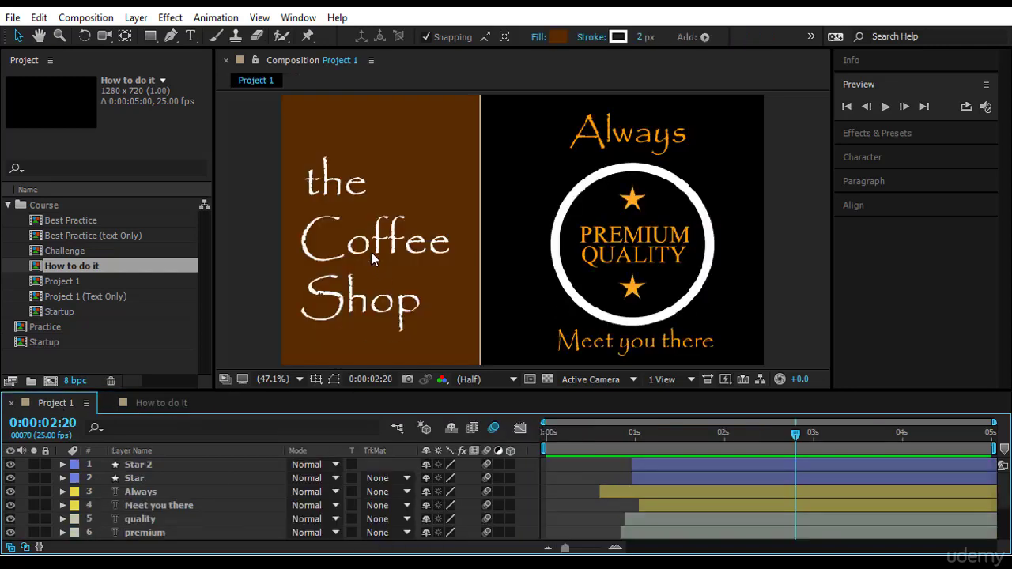
click(340, 190)
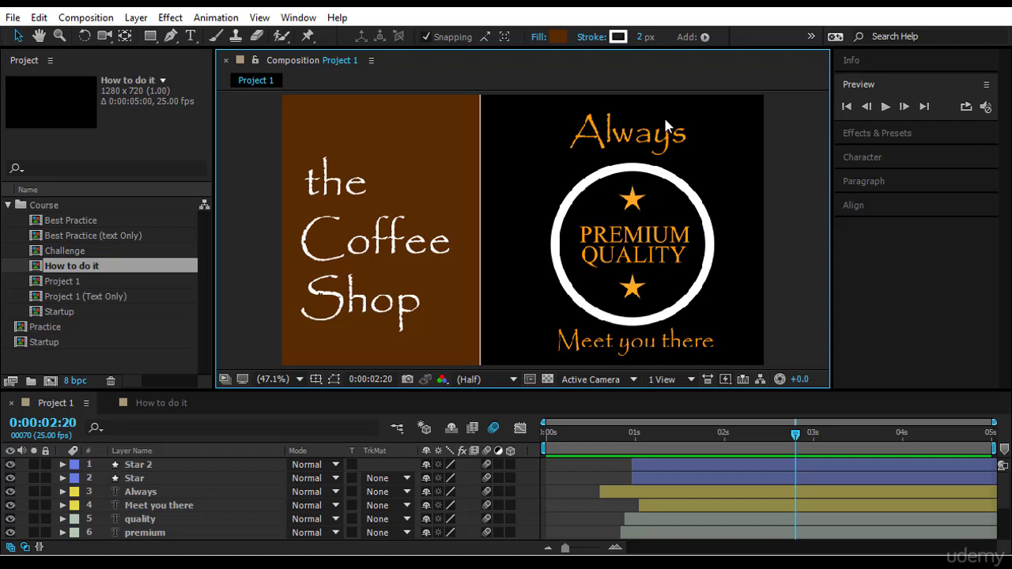
click(162, 404)
drag(584, 436, 682, 453)
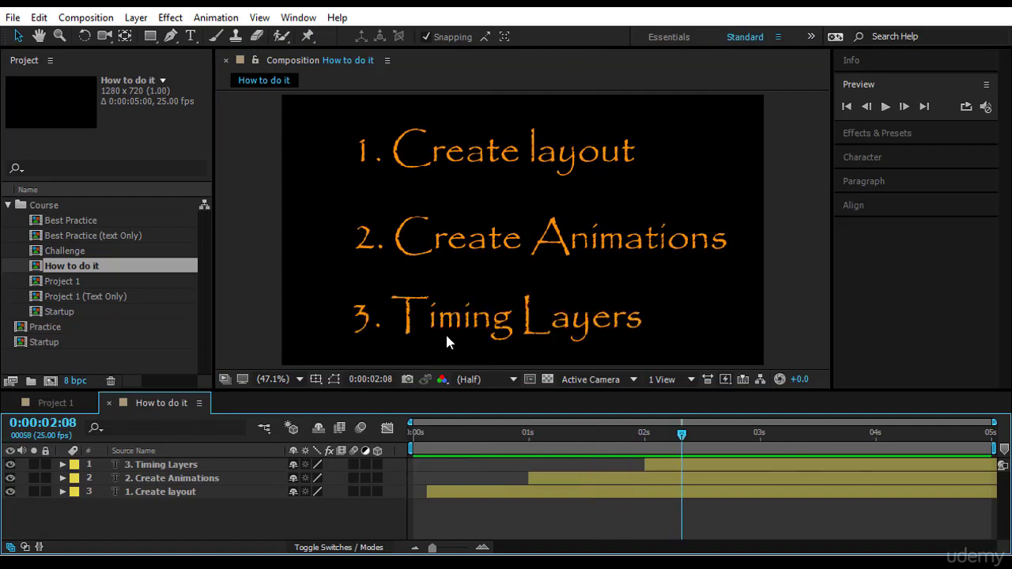
Step: Scrub through the Project 1 timeline between about 0:00:00:14 and 0:00:01:18 to examine when each layer animates in
click(33, 405)
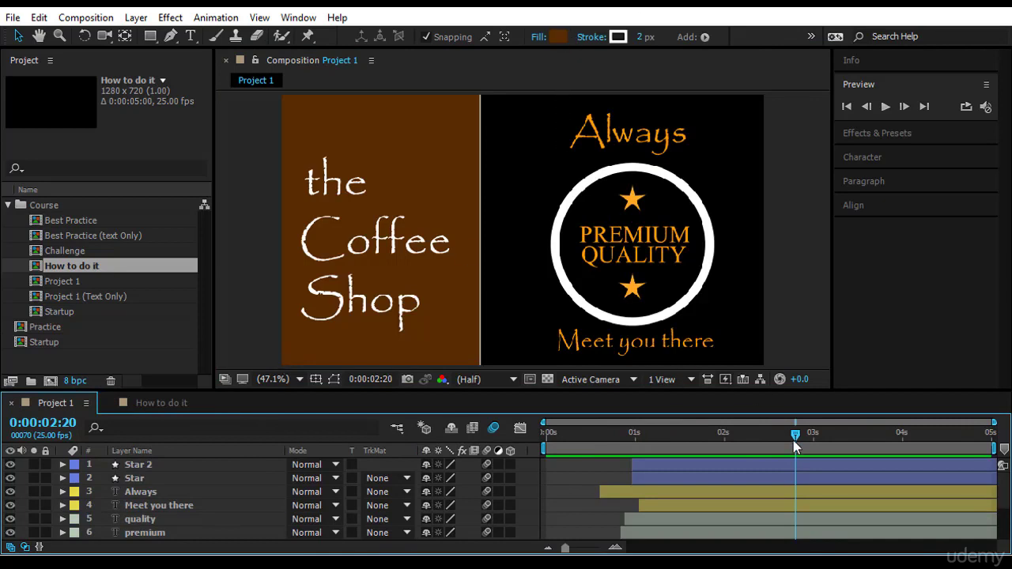
drag(789, 443, 601, 478)
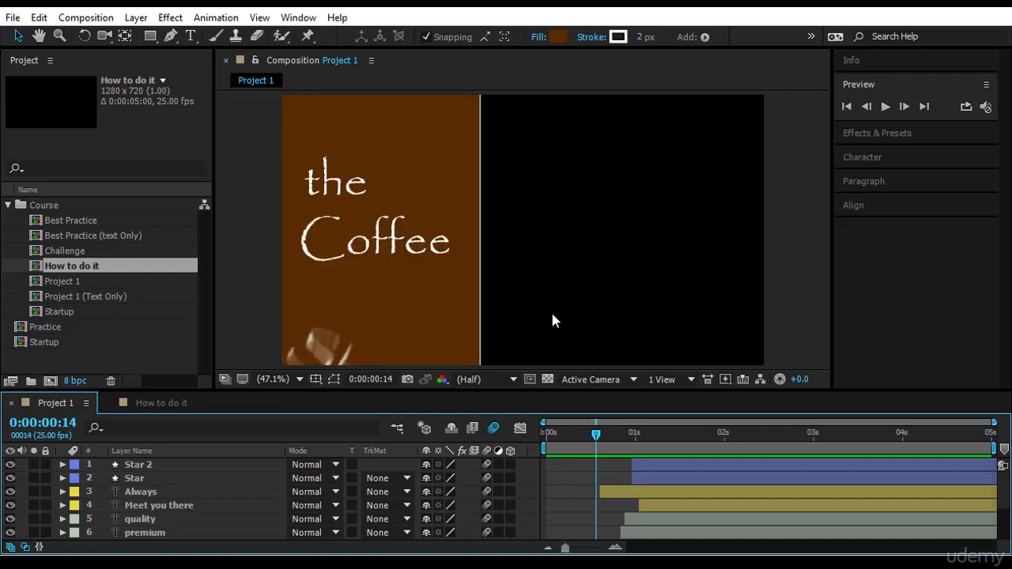
drag(597, 439, 628, 438)
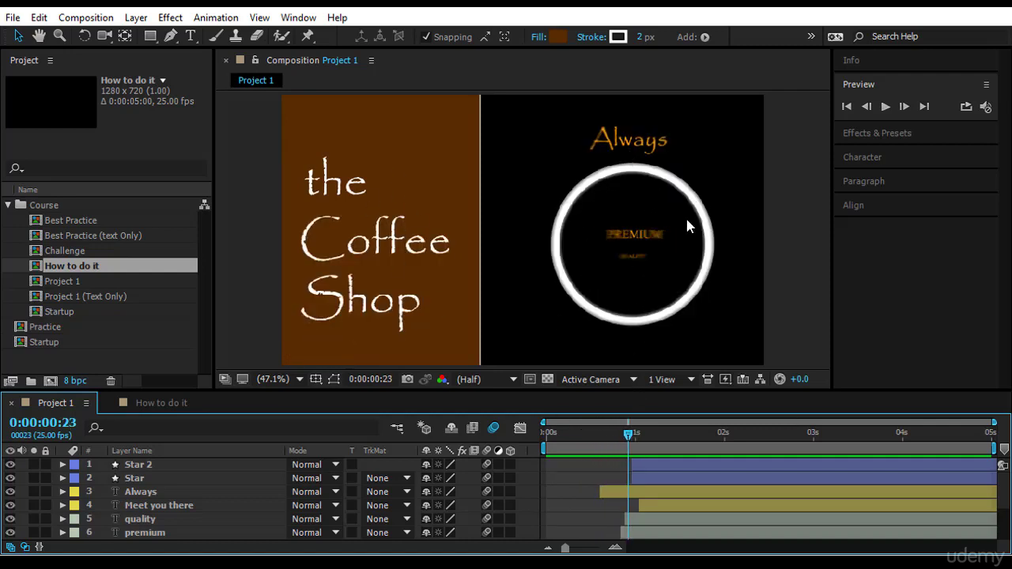
drag(633, 436, 698, 437)
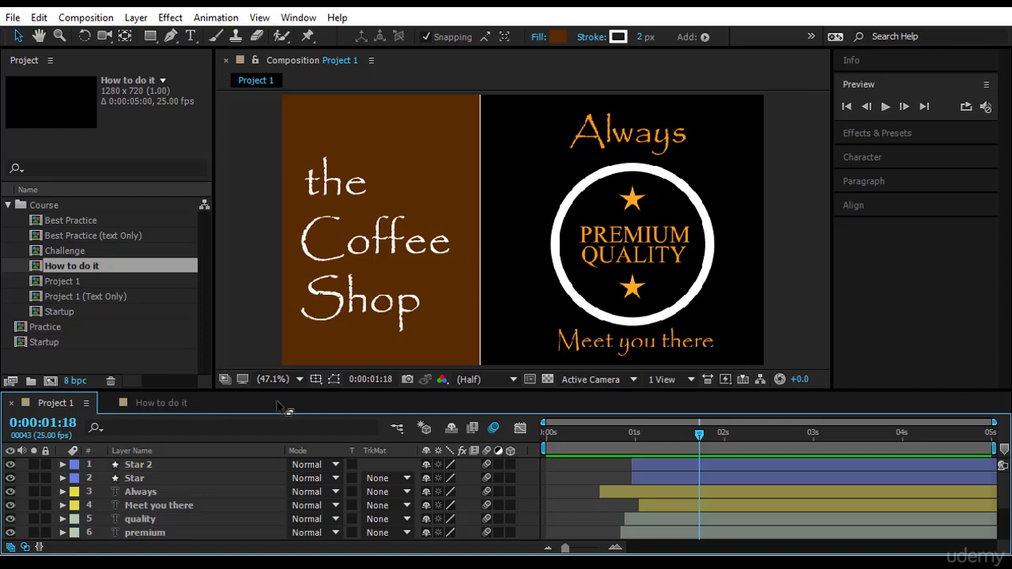
Step: Collapse the Course folder and create a new composition named Layout outside it, keeping the HDV/HDTV 720 25 preset
click(175, 403)
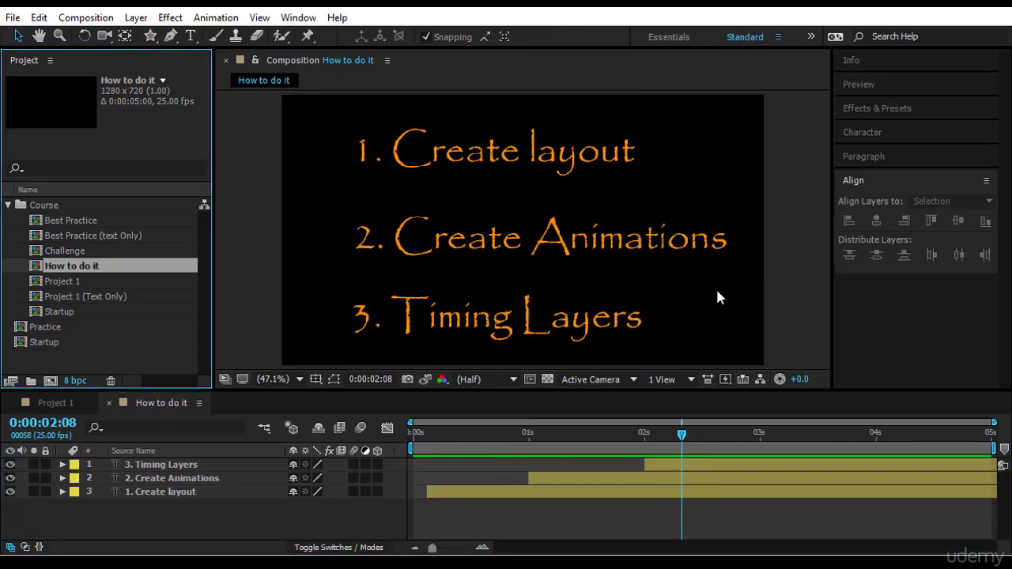
click(8, 205)
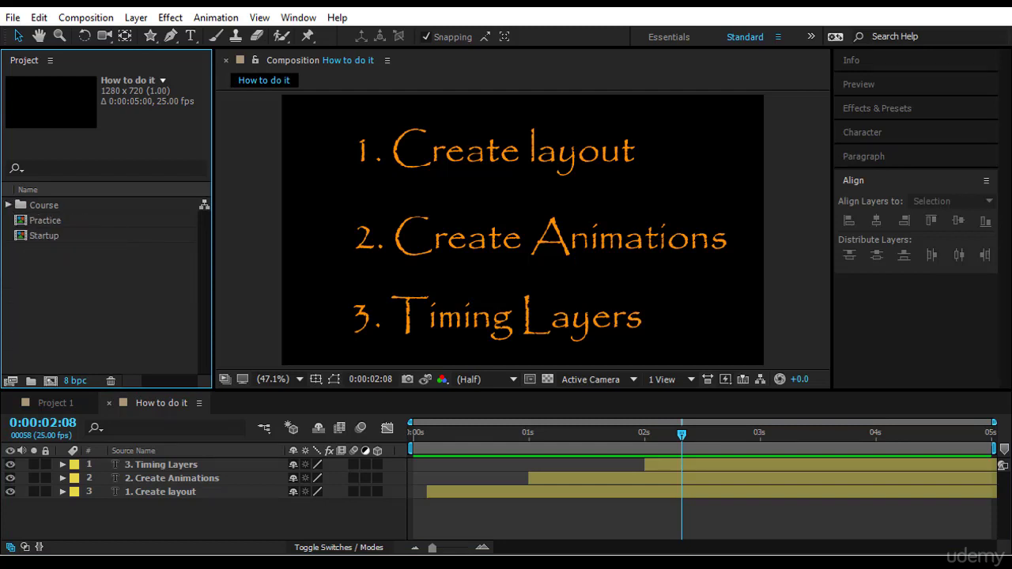
click(55, 295)
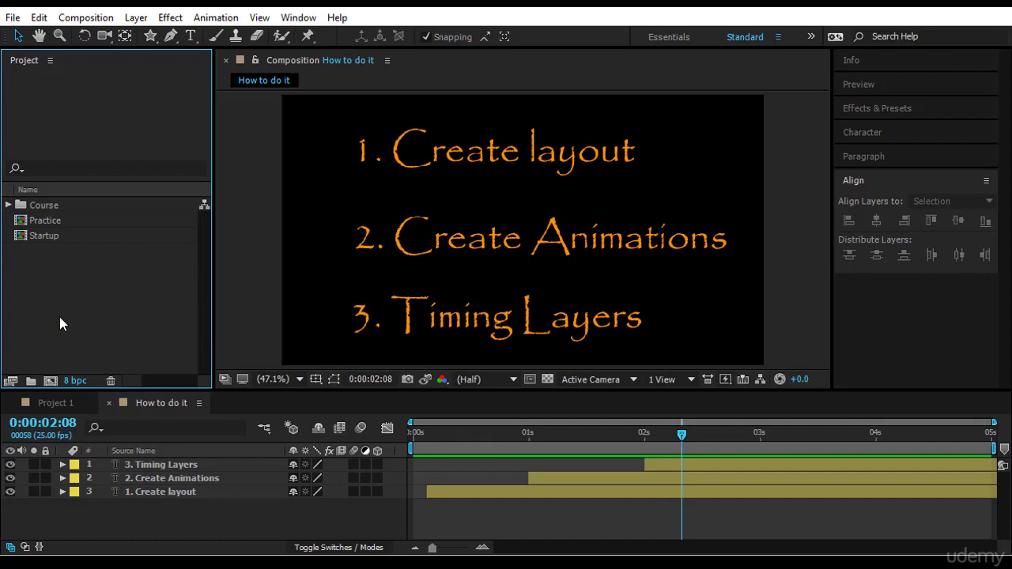
click(50, 382)
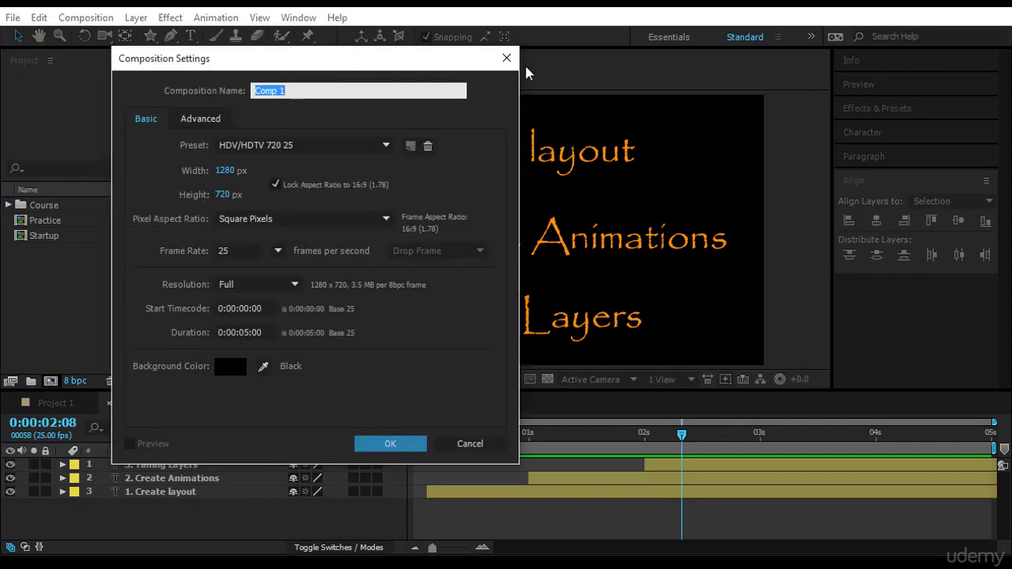
text(Layout)
click(368, 445)
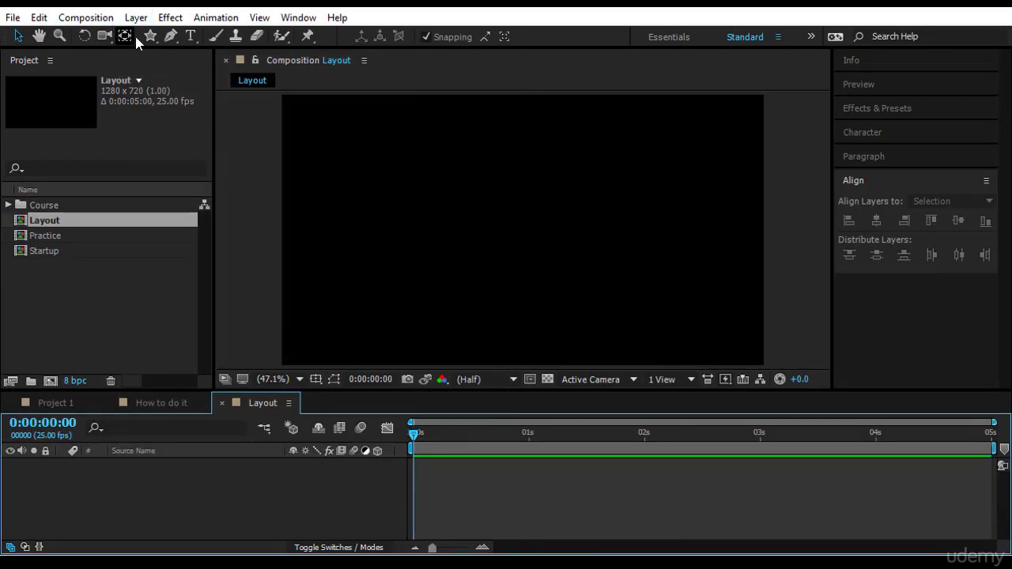
Step: Draw a full-height rectangle shape covering about the left two-fifths of the Layout frame
drag(150, 36, 212, 35)
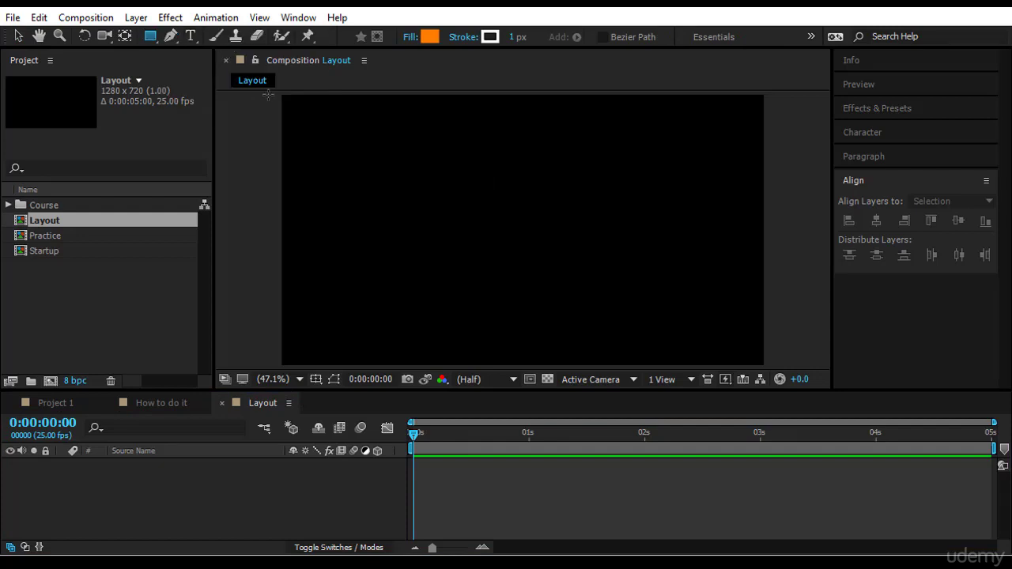
drag(275, 95, 468, 380)
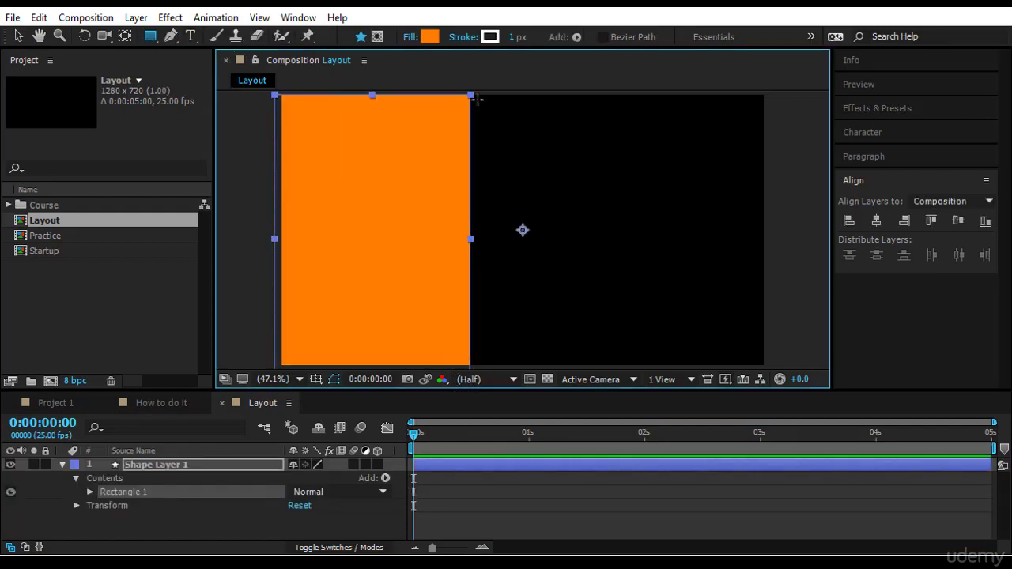
key(comma)
key(comma)
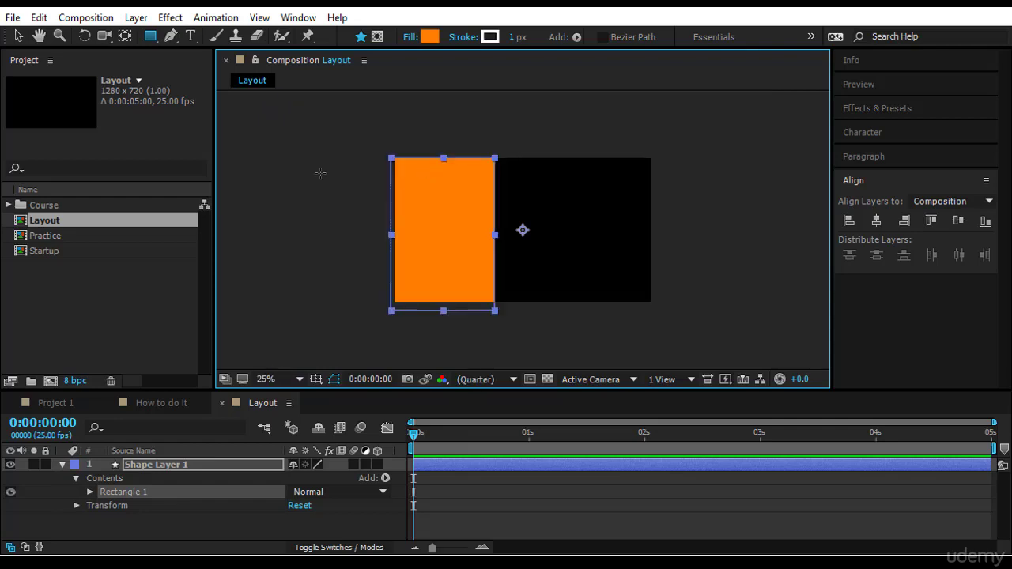
Step: Shift the rectangle slightly upward so it overhangs both the upper and lower edges of the frame
click(18, 35)
key(ctrl+alt+Home)
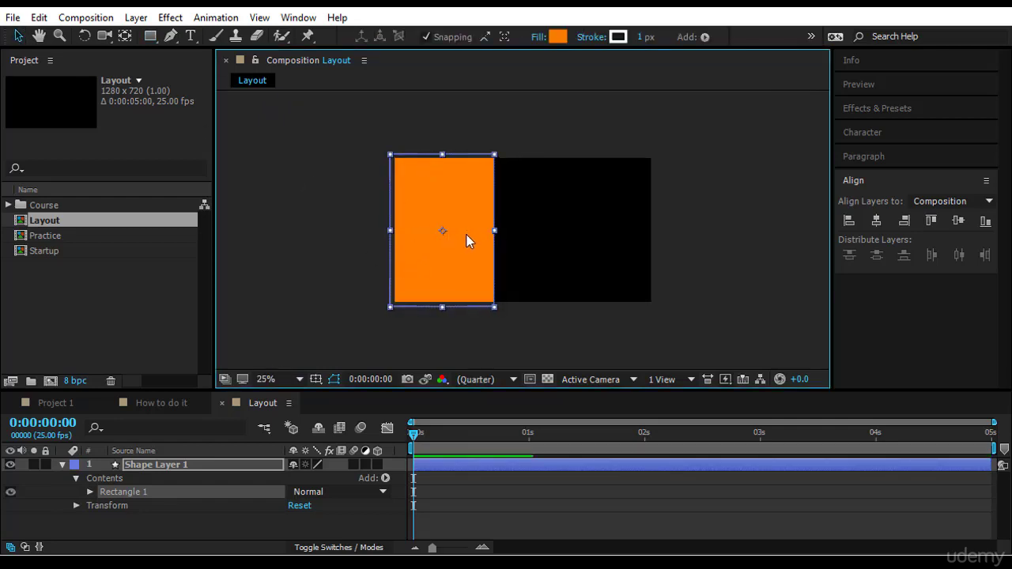
key(period)
key(space)
drag(403, 256, 414, 293)
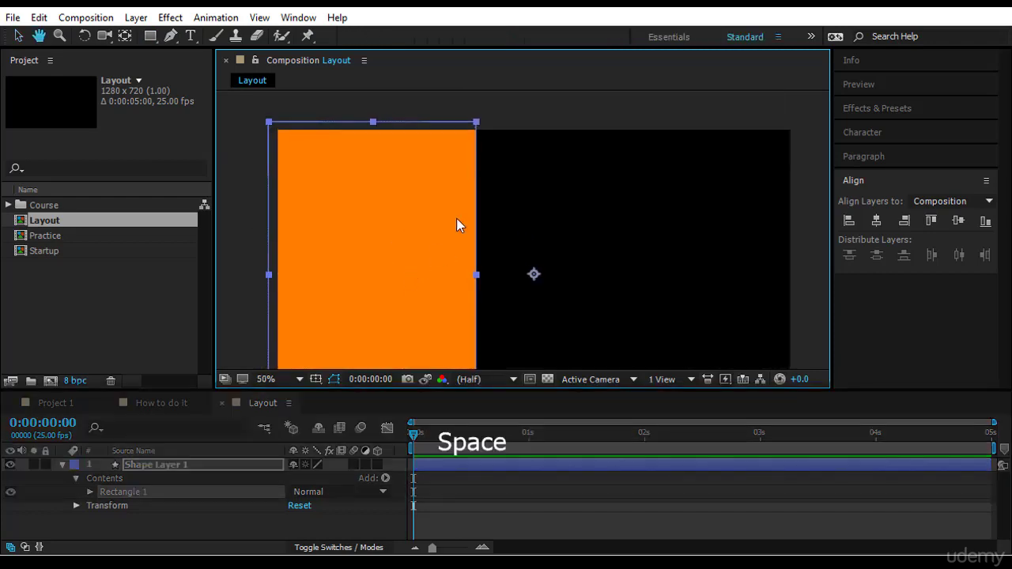
Step: Change the rectangle's fill to dark brown, #512800, and deselect the shape
click(558, 36)
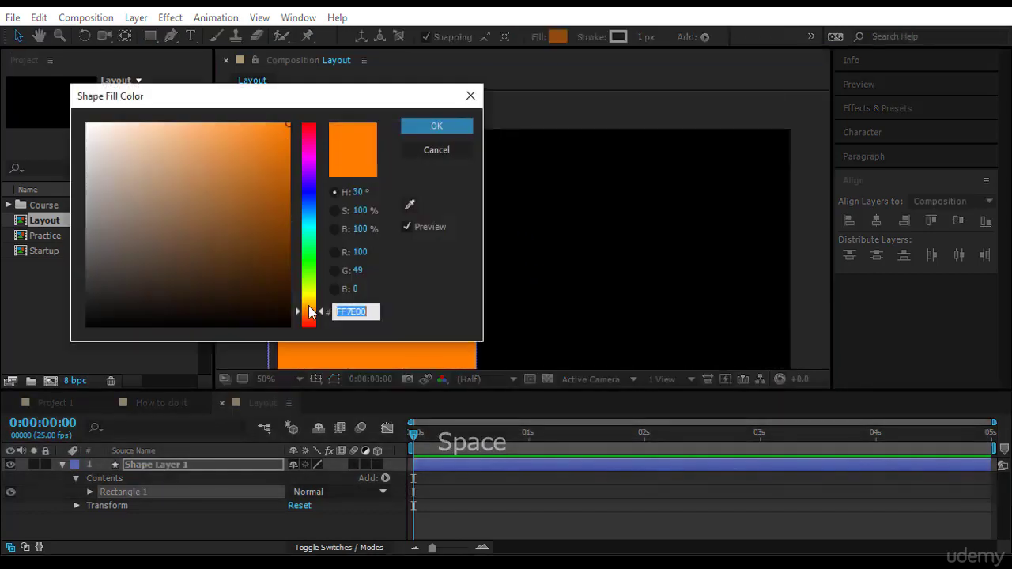
click(289, 241)
drag(289, 241, 288, 262)
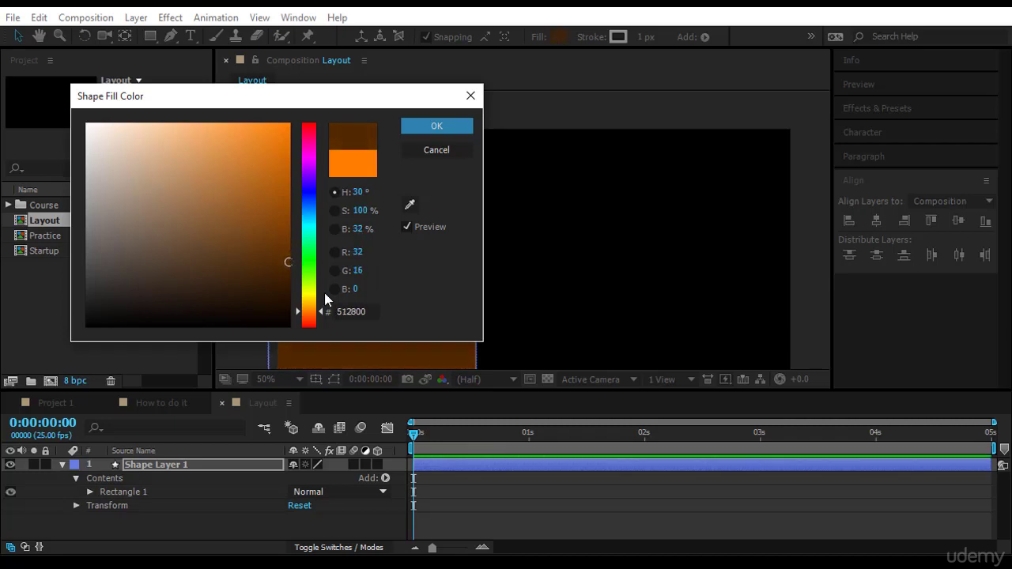
click(444, 127)
click(528, 113)
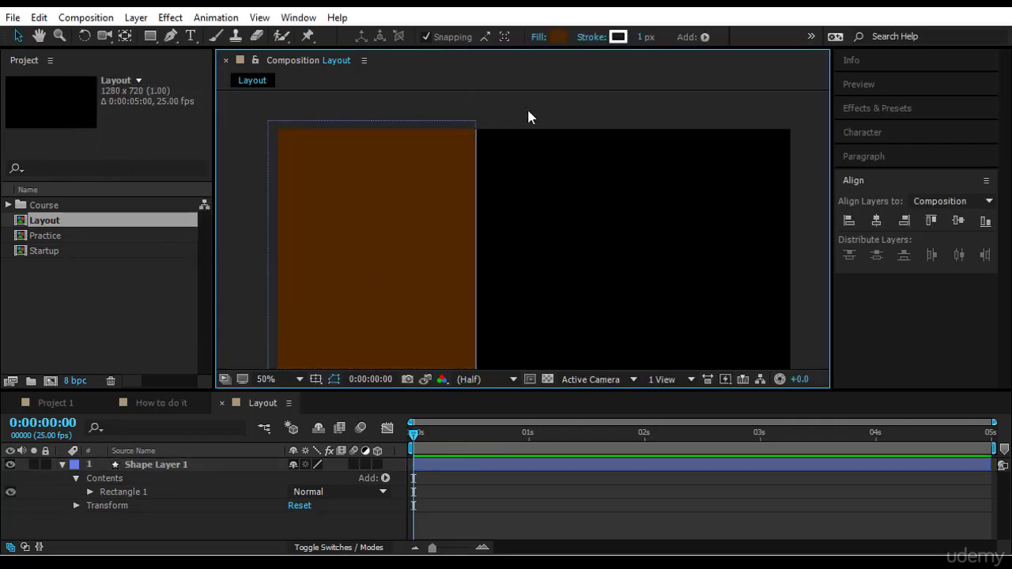
Step: Add a text layer reading "the" in the upper part of the brown rectangle
key(ctrl+t)
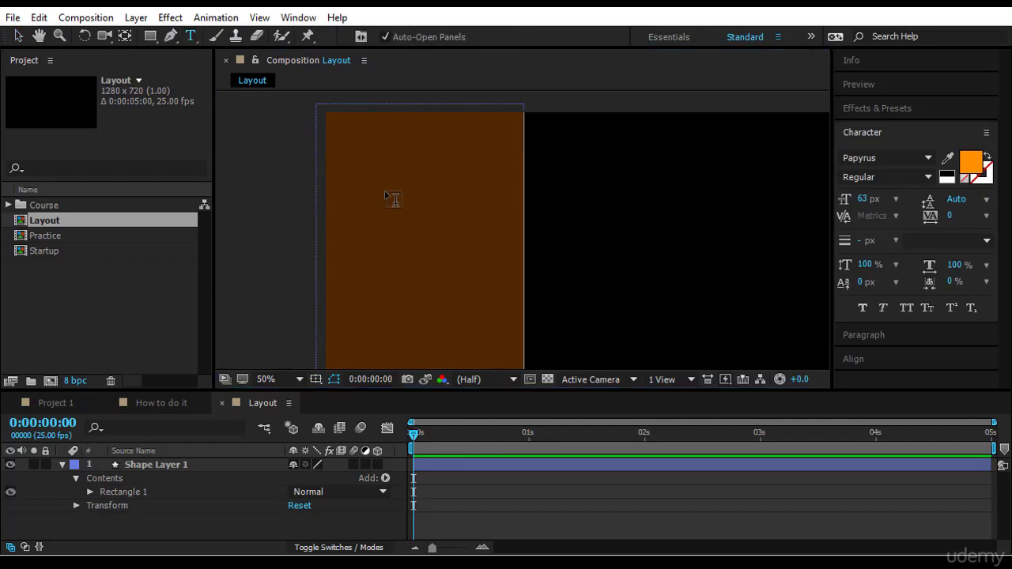
click(374, 185)
text(the)
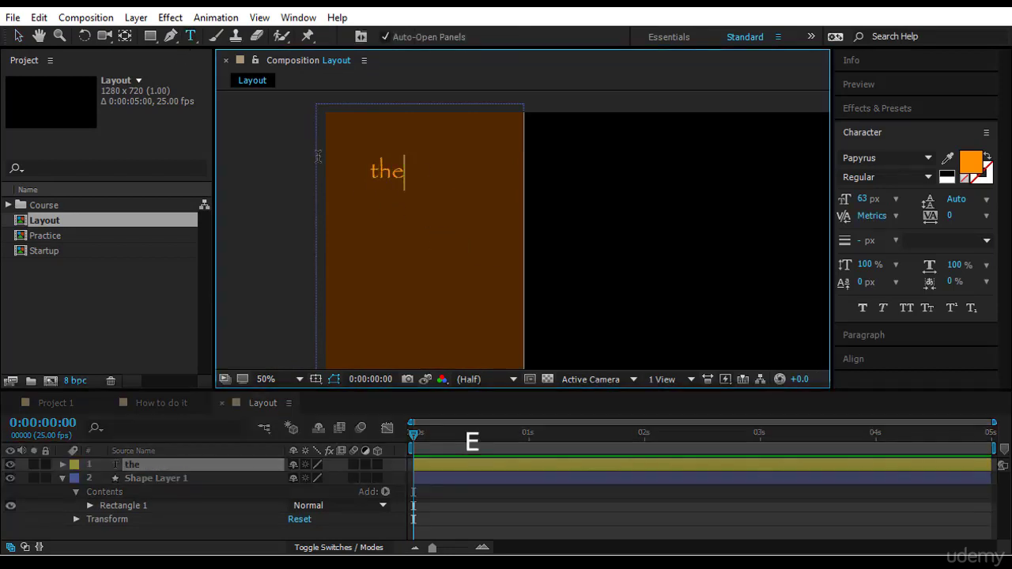
click(20, 37)
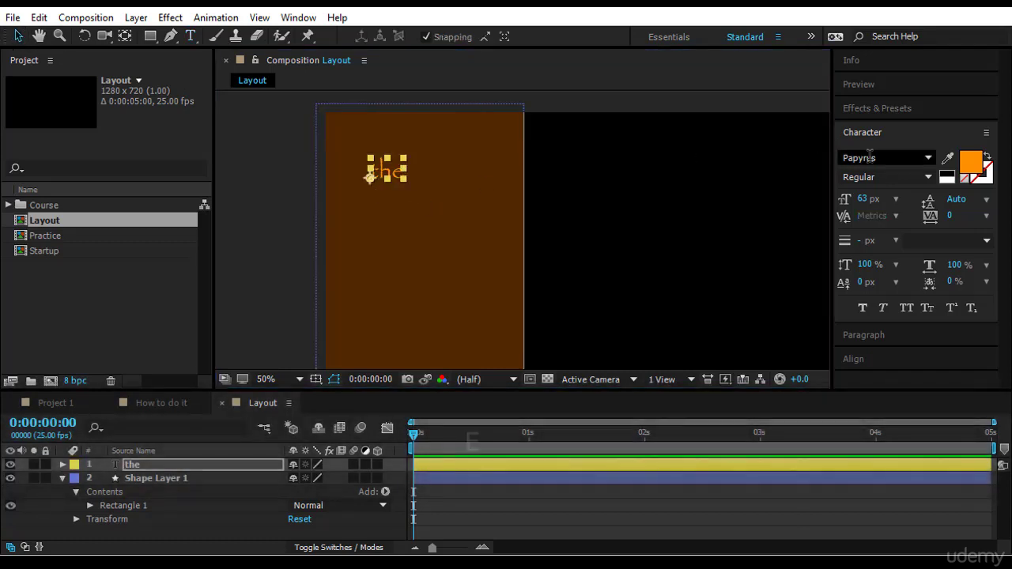
Step: Set the font size of the text "the" to 123 px
click(878, 199)
text(1)
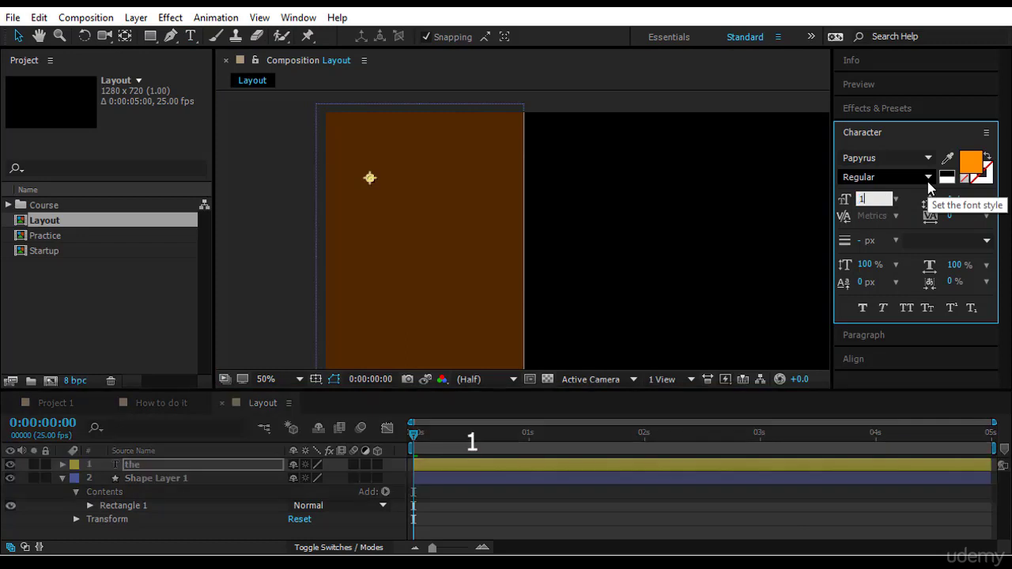
text(23)
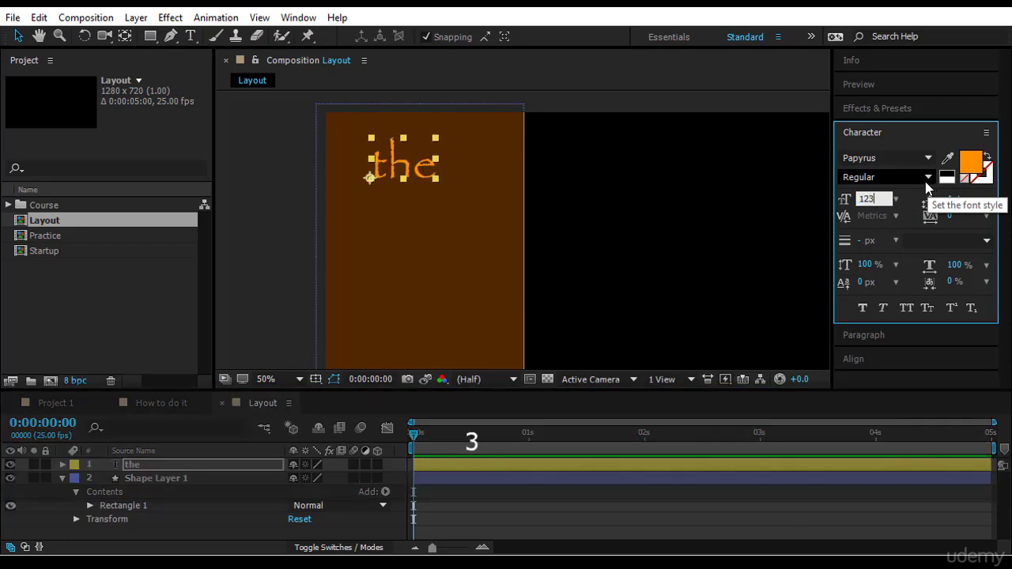
key(Return)
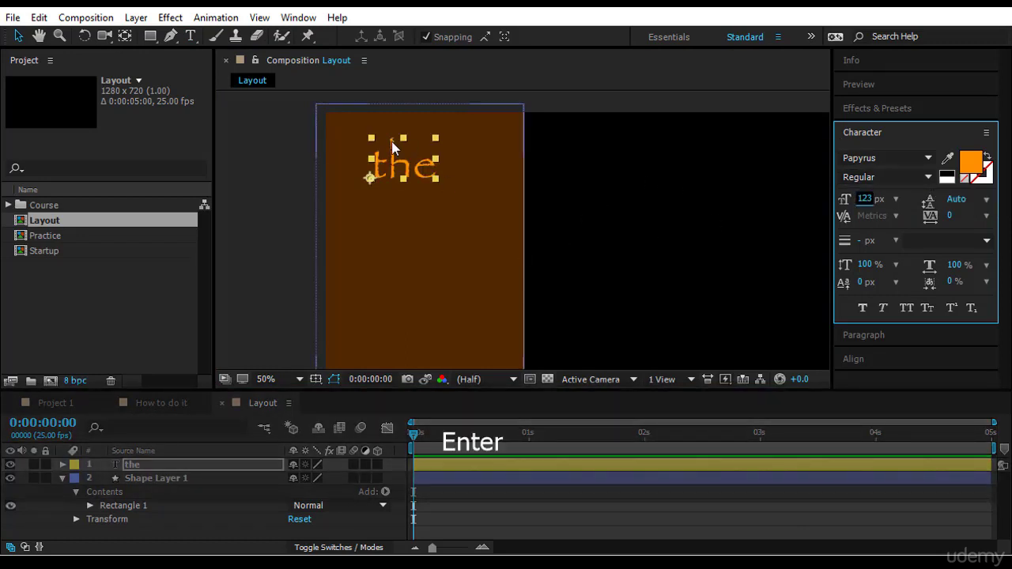
Step: Move "the" lower on the rectangle, duplicate it directly beneath, and replace the lower text with "Coffee"
drag(403, 164, 406, 295)
key(ctrl+d)
double_click(405, 295)
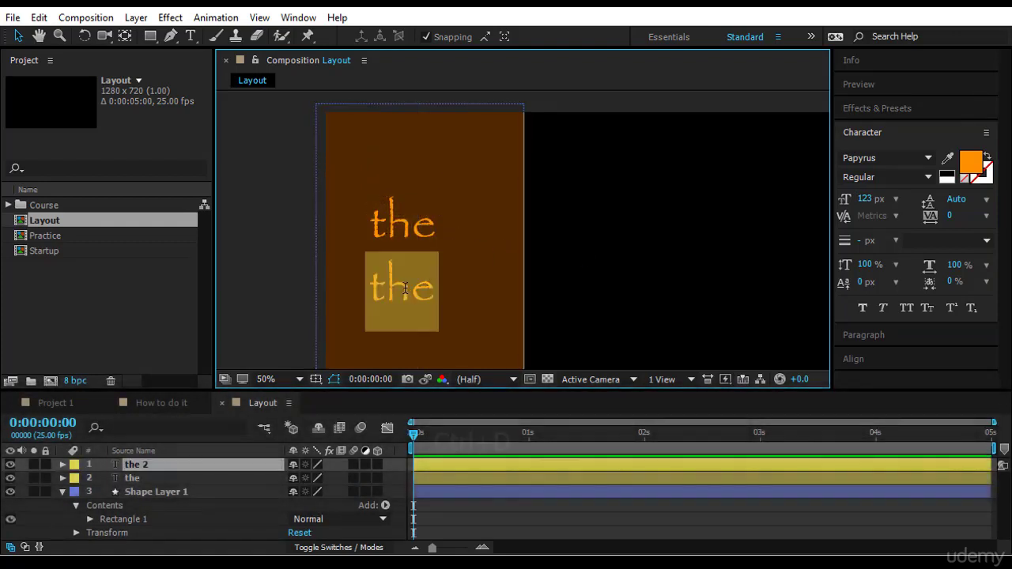
text(Coffee)
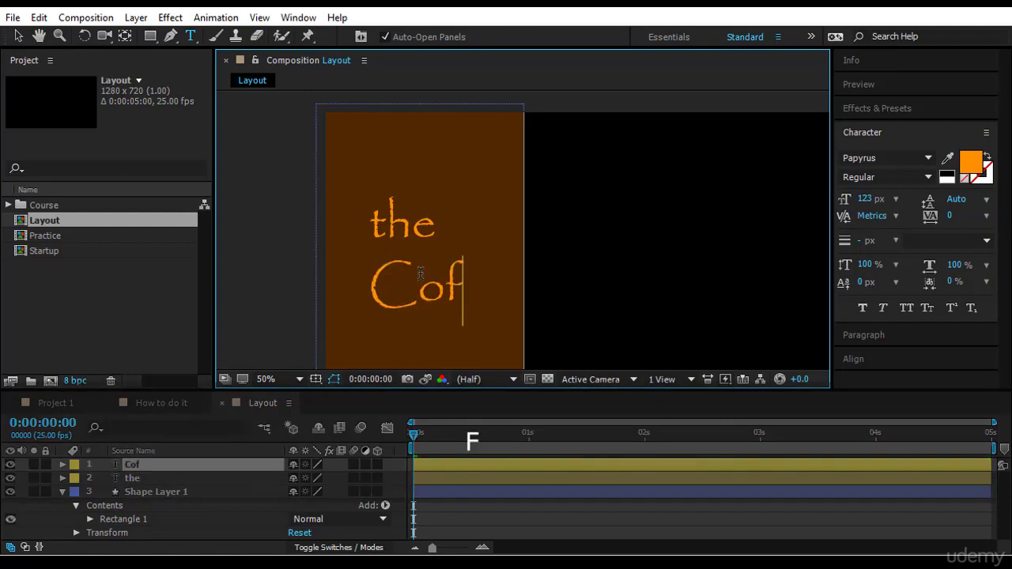
Step: Duplicate the "Coffee" text directly beneath itself and replace the lower copy's text with "Shop"
click(12, 38)
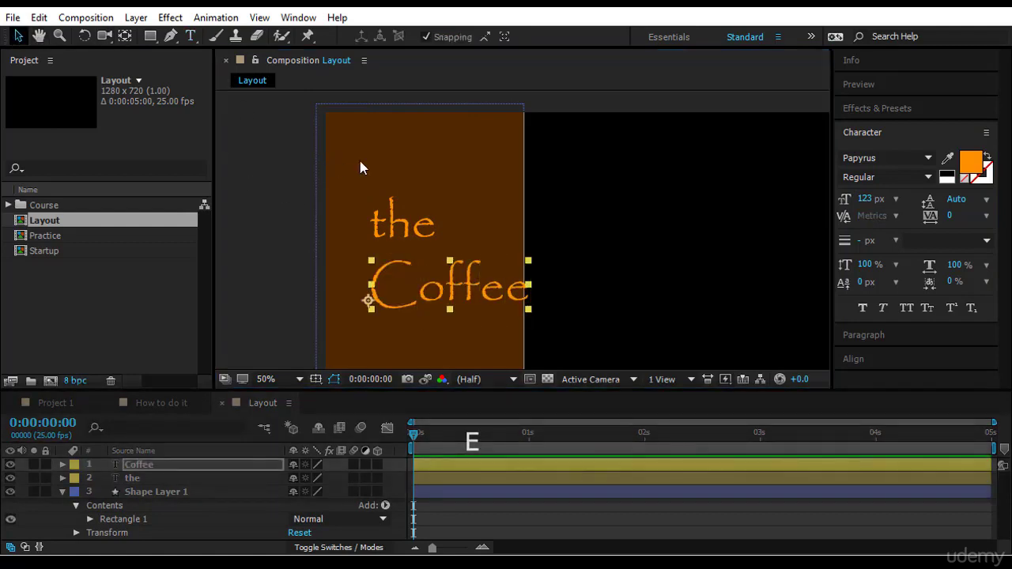
key(ctrl+d)
drag(455, 313, 456, 366)
double_click(480, 326)
text(Shop)
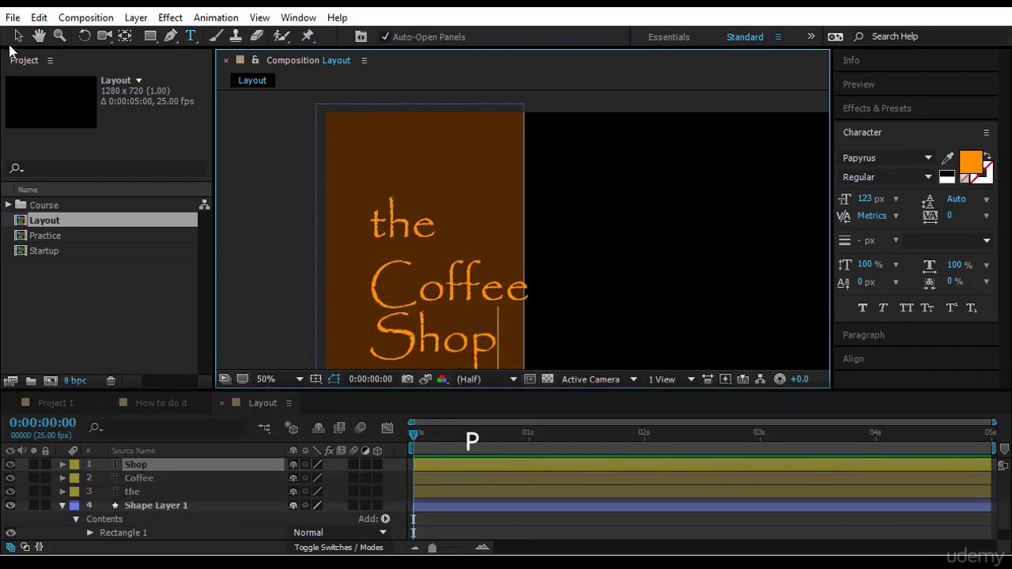
click(18, 37)
Step: Move "Shop" slightly down and to the left, and shift "Coffee" left to fit within the brown rectangle
drag(407, 296, 409, 231)
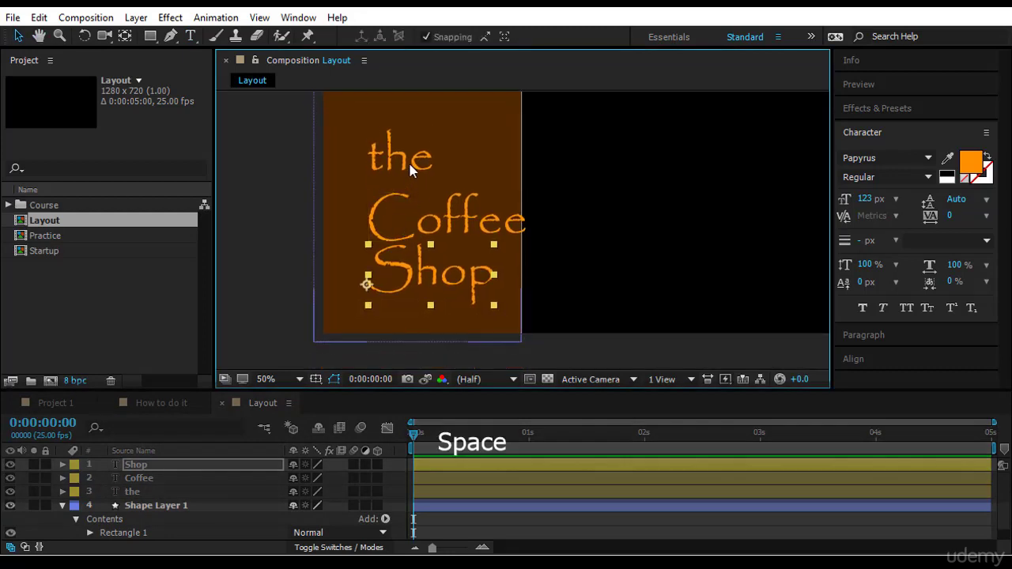
click(409, 170)
shift+click(406, 237)
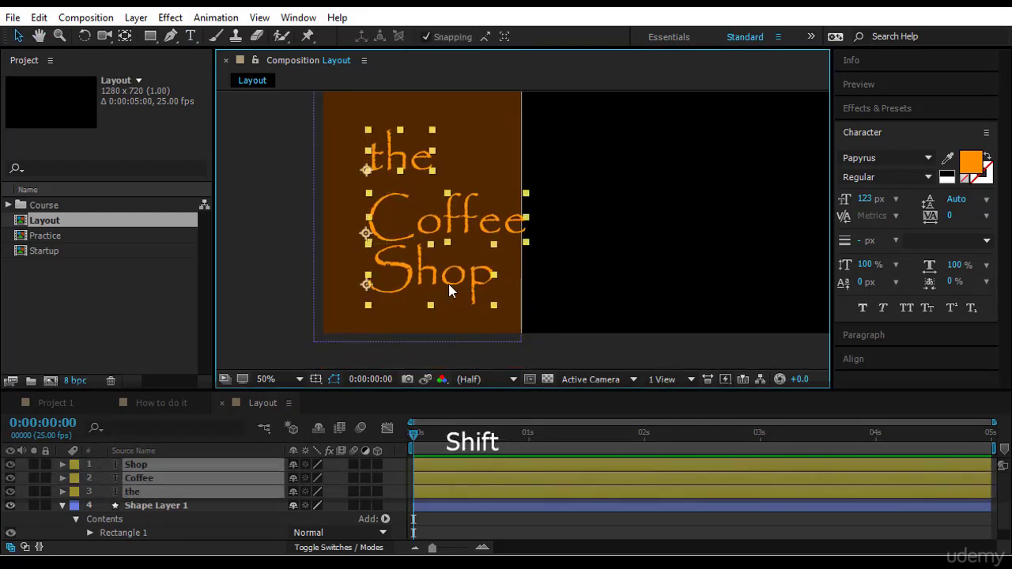
click(253, 276)
drag(427, 278, 415, 292)
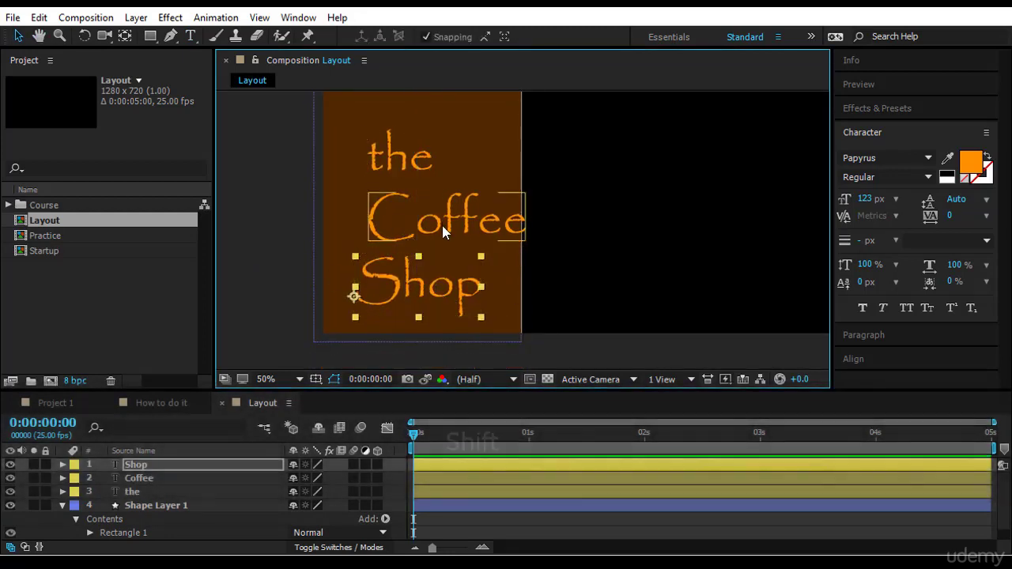
drag(442, 225, 410, 225)
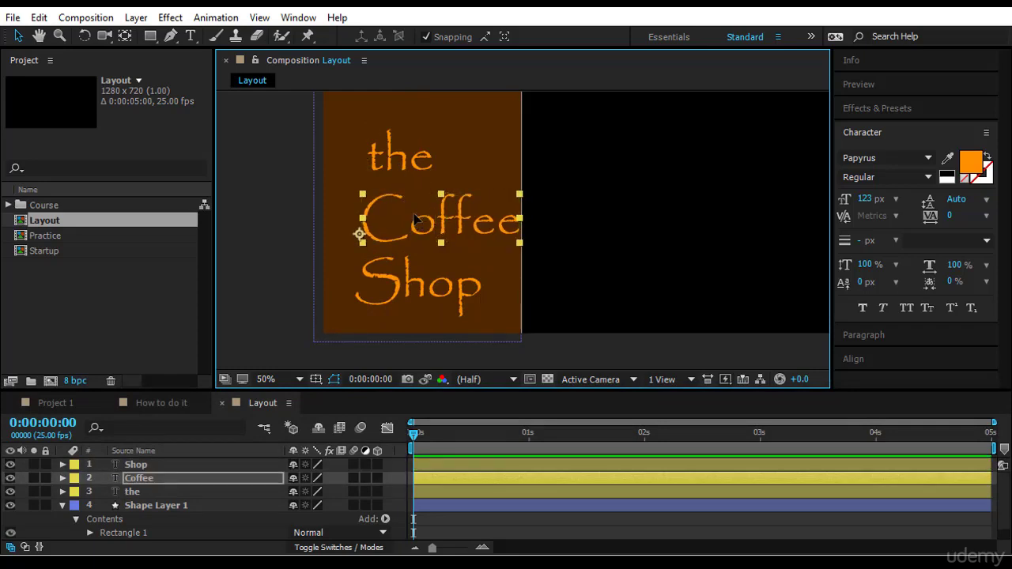
Step: Align the left edges of the "the", "Coffee" and "Shop" text layers to the selection
click(403, 166)
key(ctrl+z)
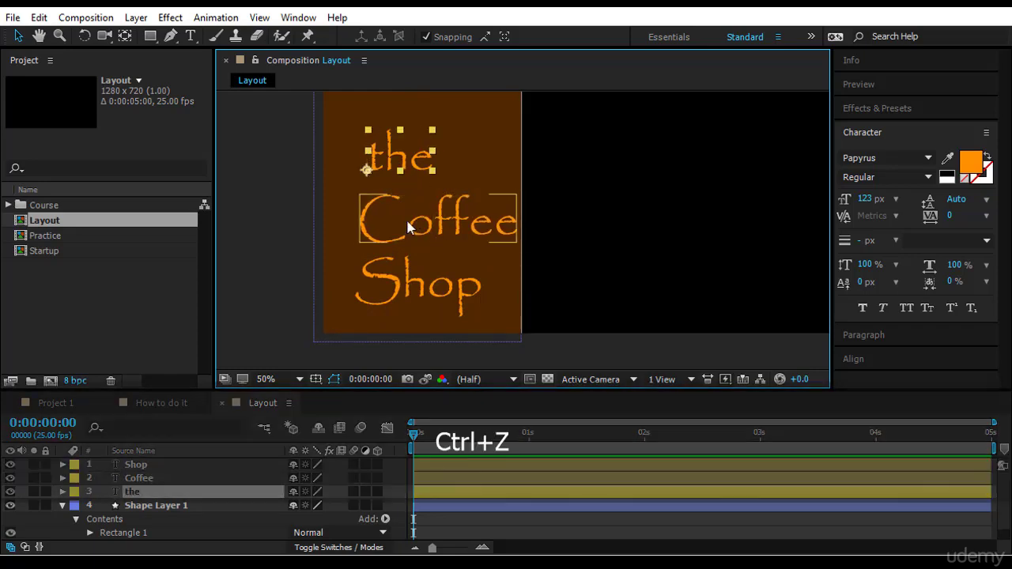
shift+click(408, 228)
shift+click(419, 285)
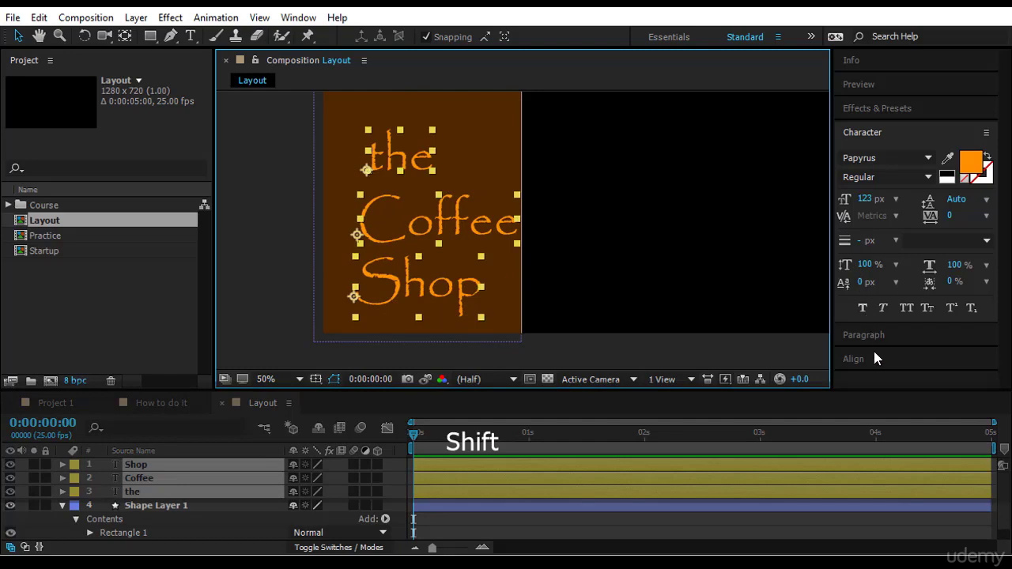
click(874, 359)
click(849, 220)
Step: Move the three text layers together up and slightly left so they sit centered in the brown rectangle
key(space)
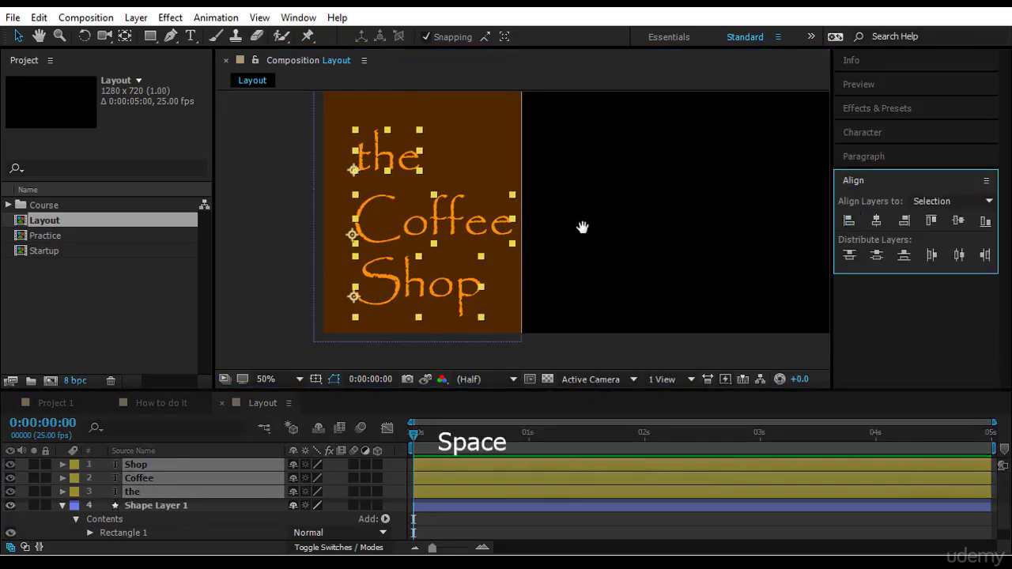
scroll(586, 254, down, 1)
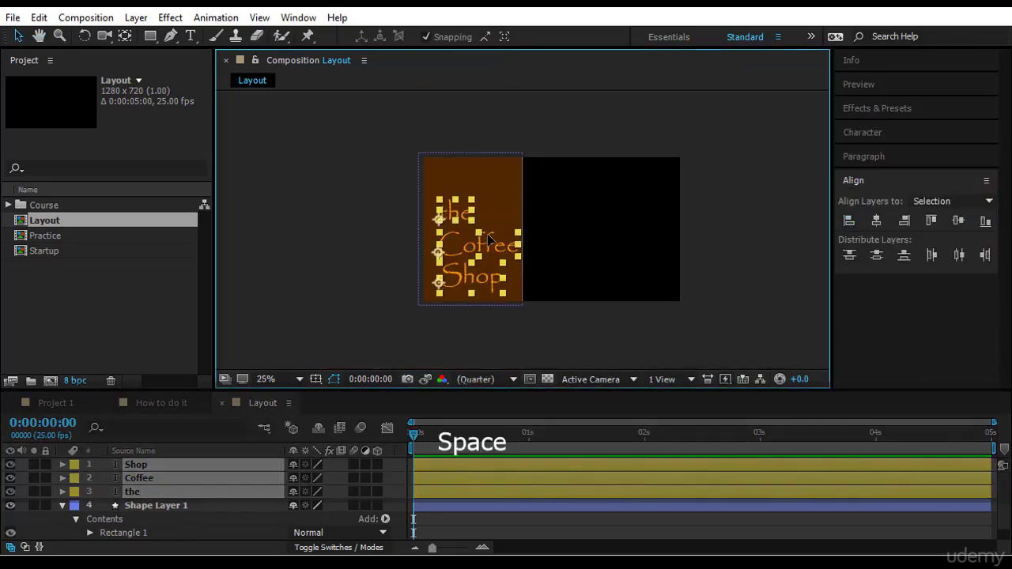
drag(488, 240, 481, 224)
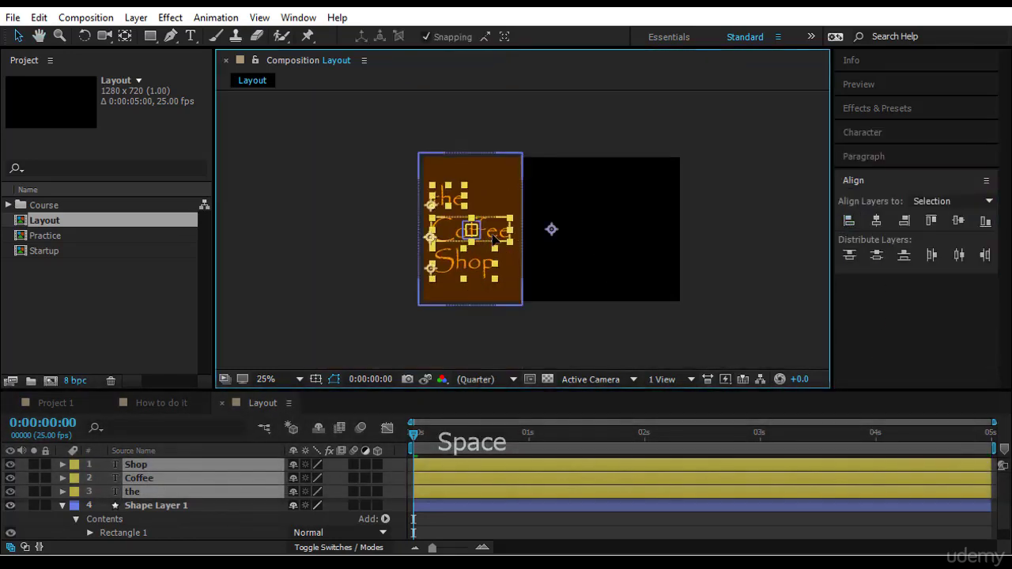
click(496, 115)
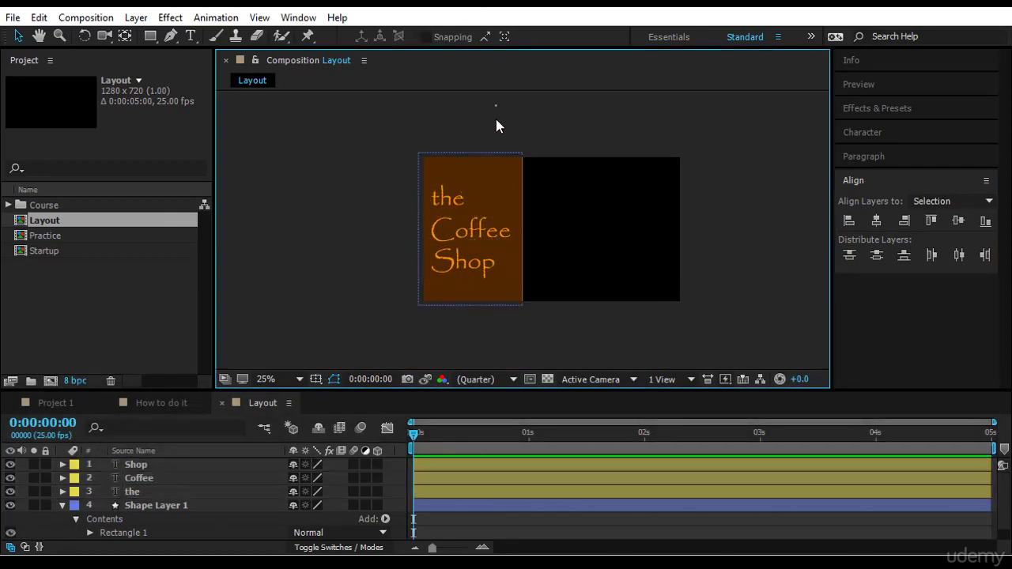
click(453, 207)
shift+click(463, 227)
shift+click(465, 261)
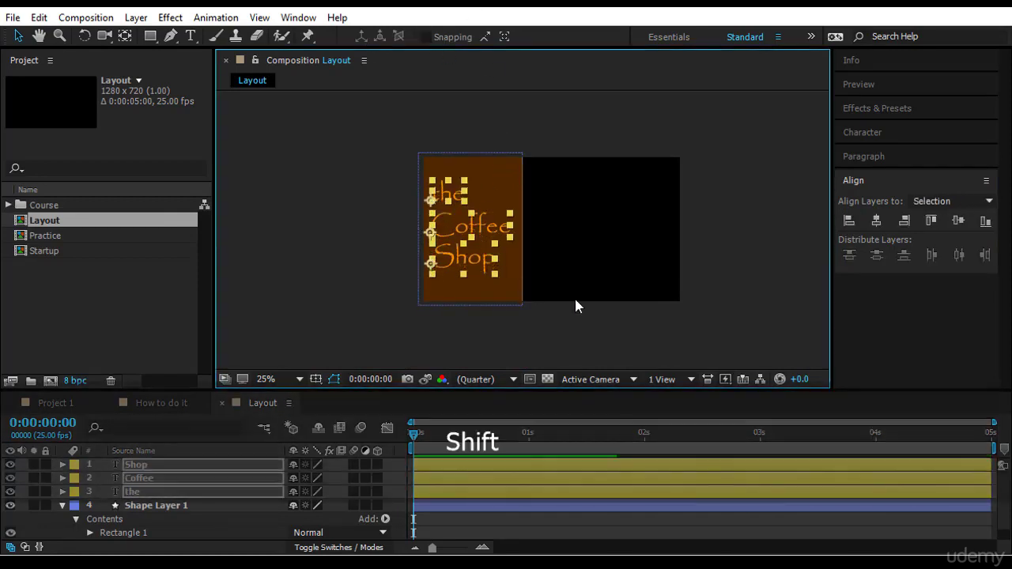
Step: Change the fill color of all three text layers to white, #FFFFFF
click(887, 133)
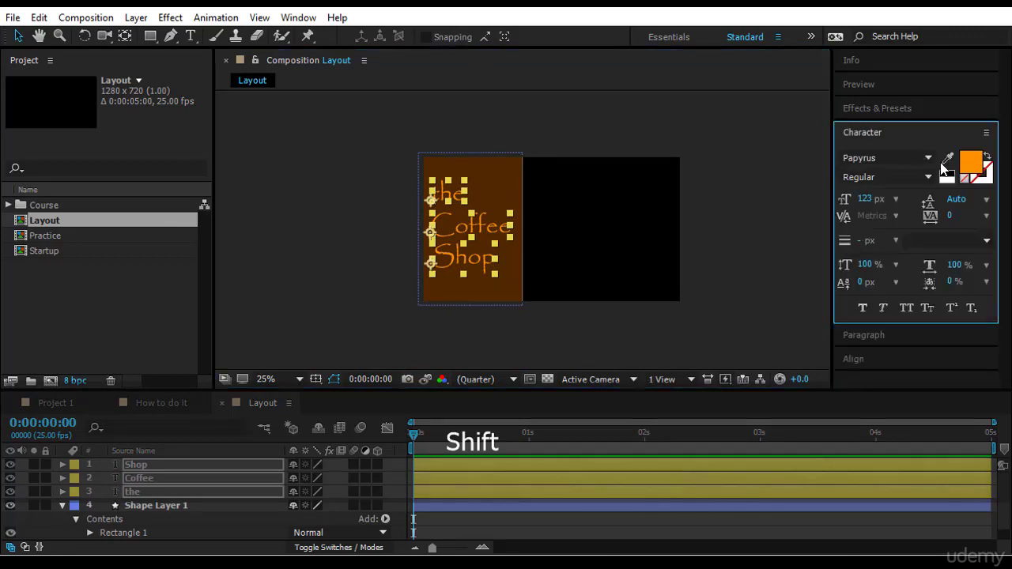
click(971, 161)
click(105, 136)
click(87, 123)
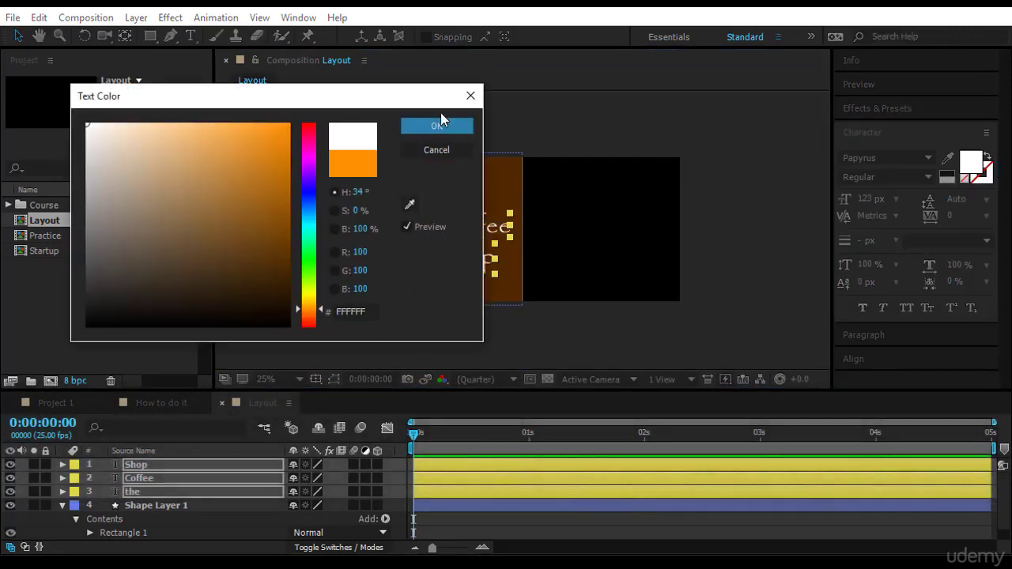
click(436, 126)
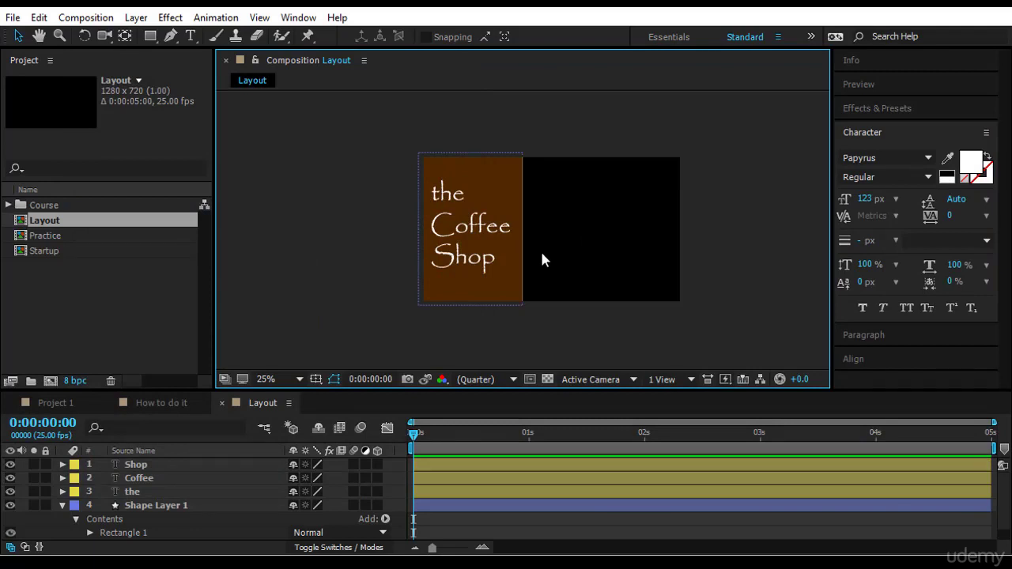
Step: Duplicate the "Coffee" text layer and place the copy near the top of the black area beside the rectangle
alt+scroll(568, 234, up, 2)
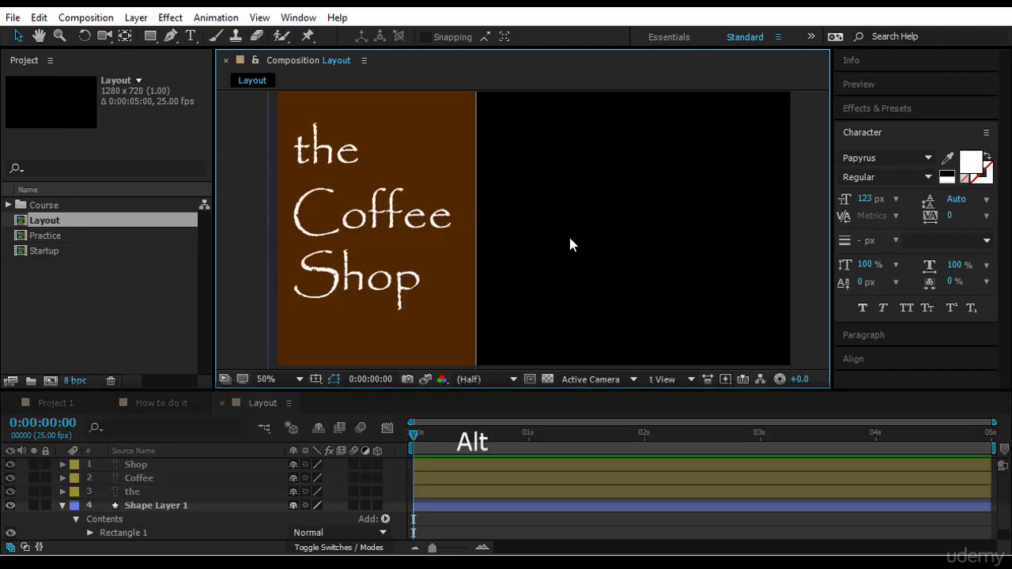
drag(627, 225, 511, 275)
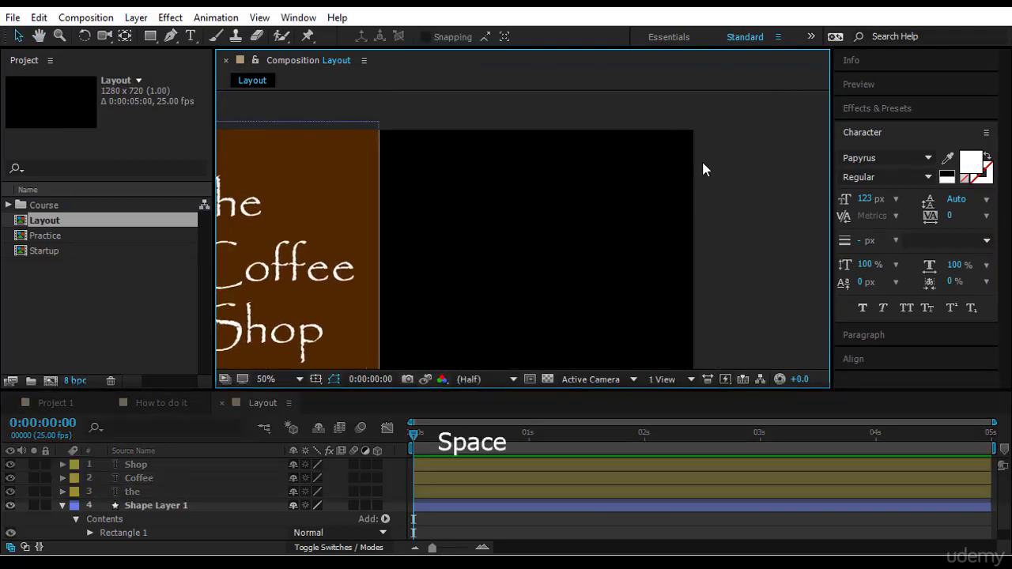
drag(237, 269, 268, 267)
click(267, 267)
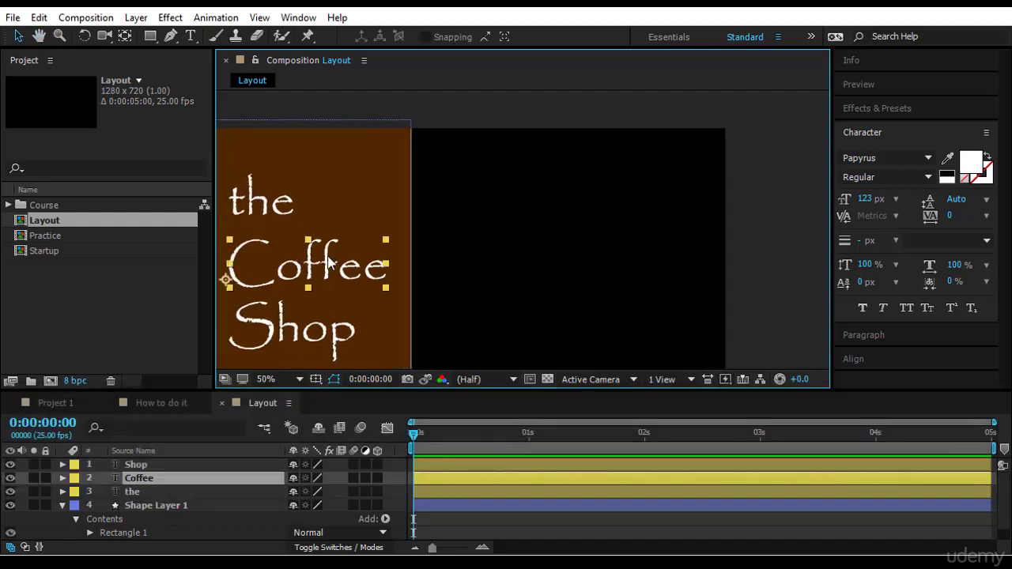
key(ctrl)
key(ctrl+d)
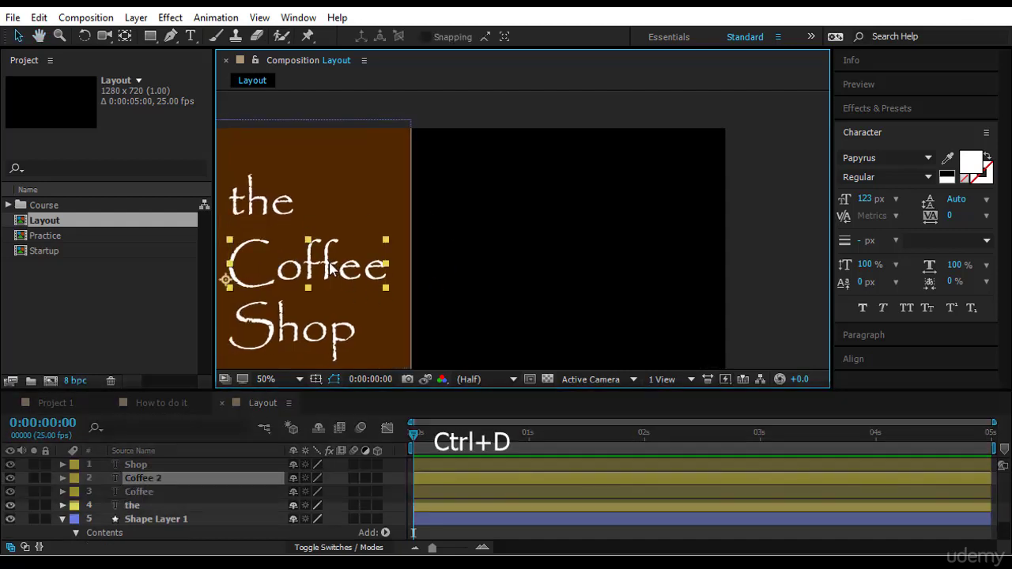
drag(327, 267, 593, 175)
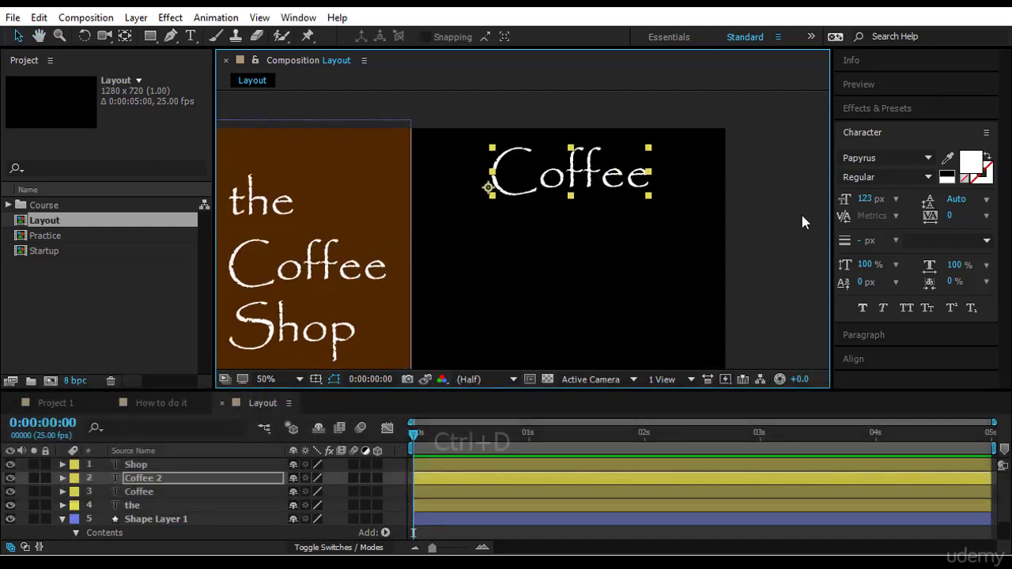
Step: Set the font size of the duplicated "Coffee" text to 96 px and shift it slightly to the right
click(865, 199)
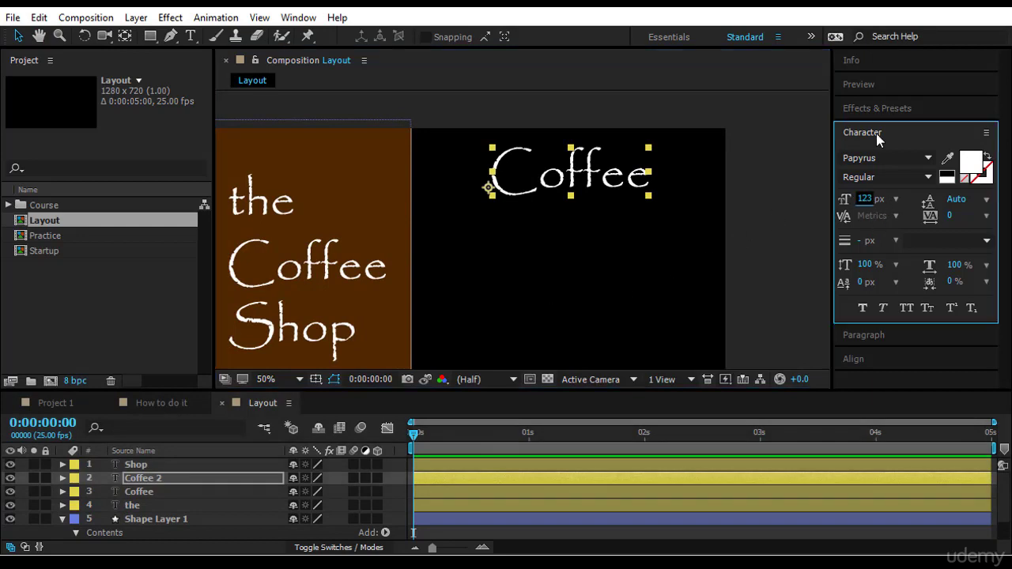
text(9)
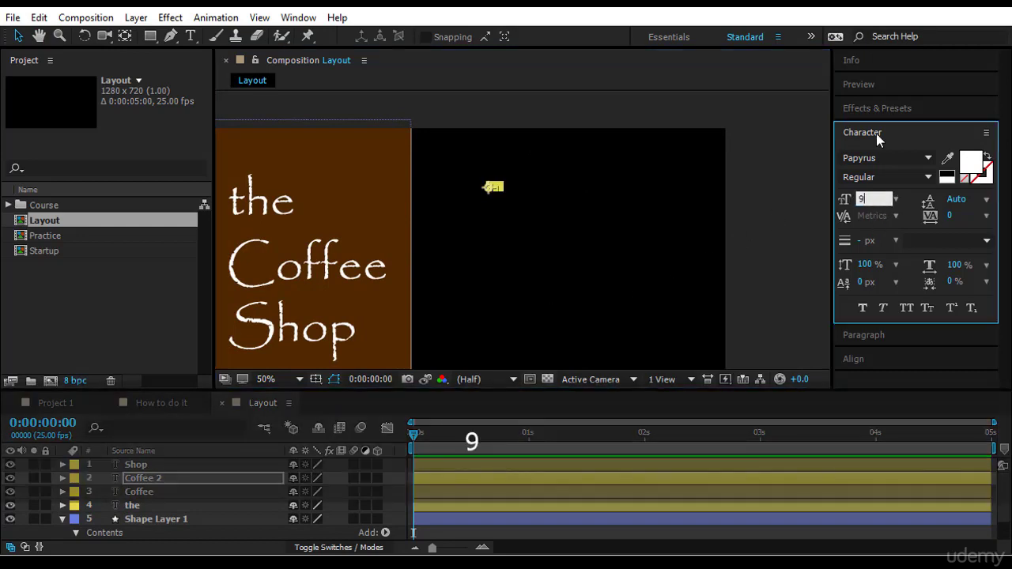
text(6)
drag(586, 184, 609, 184)
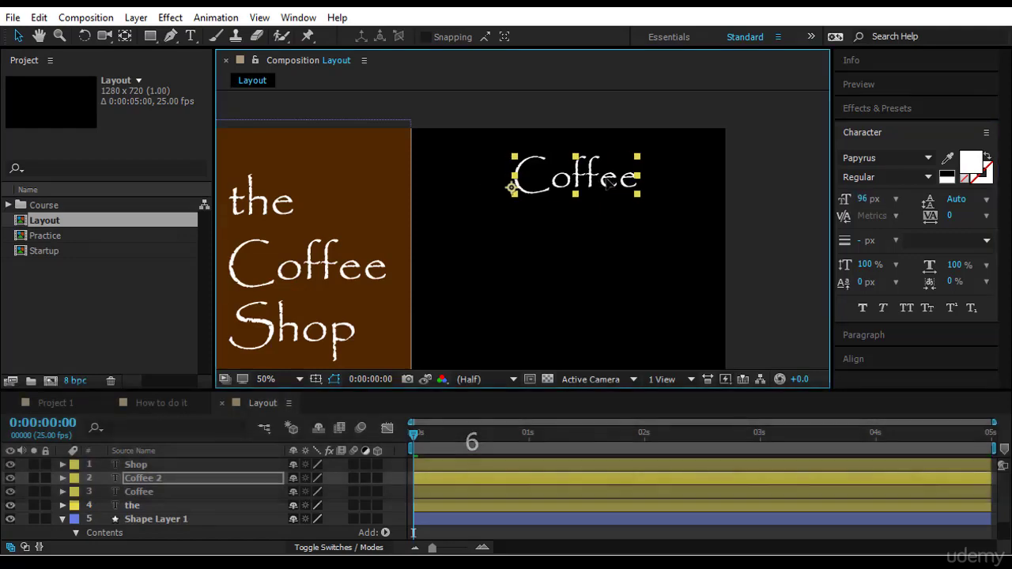
Step: Recolor the duplicated "Coffee" text to orange, #FF7200, by sampling the rectangle's brown, raising its brightness and adjusting the hue
click(972, 164)
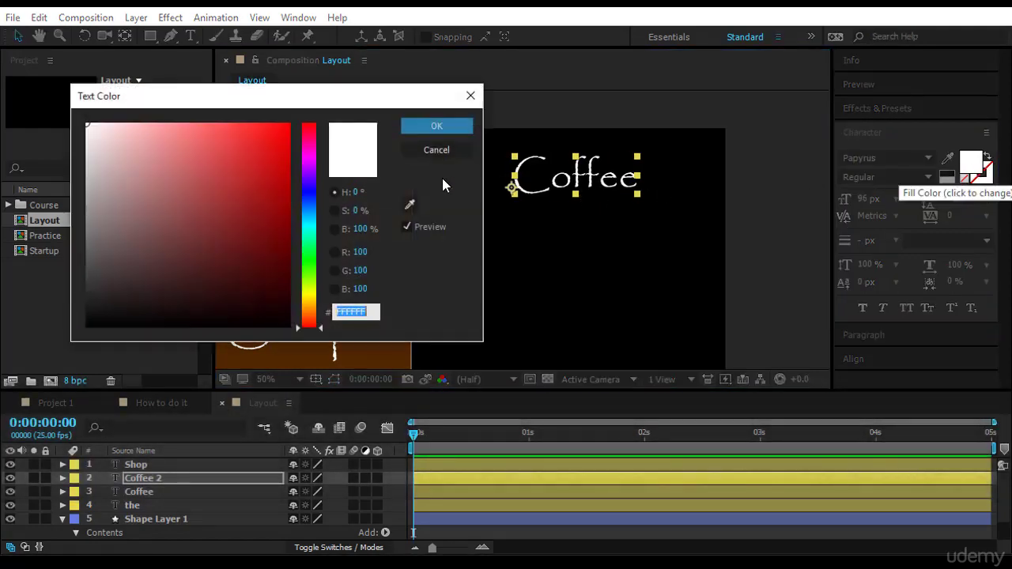
drag(417, 107, 695, 80)
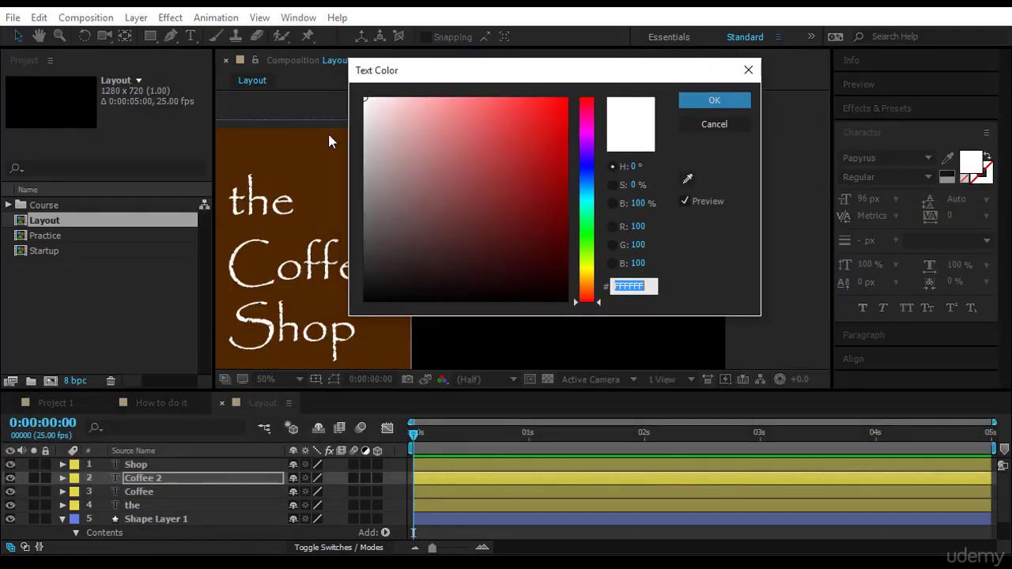
key(Escape)
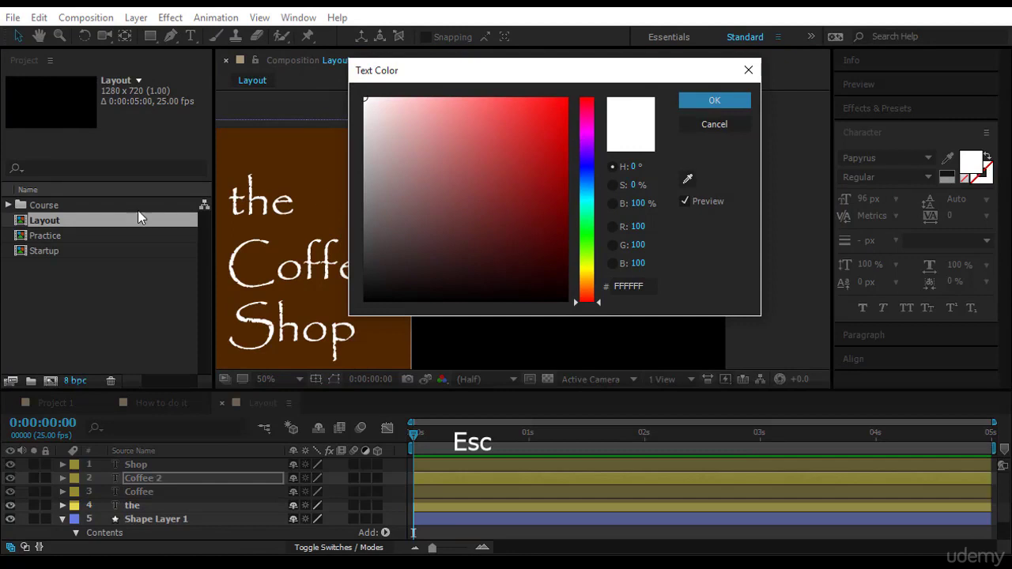
click(688, 179)
click(275, 154)
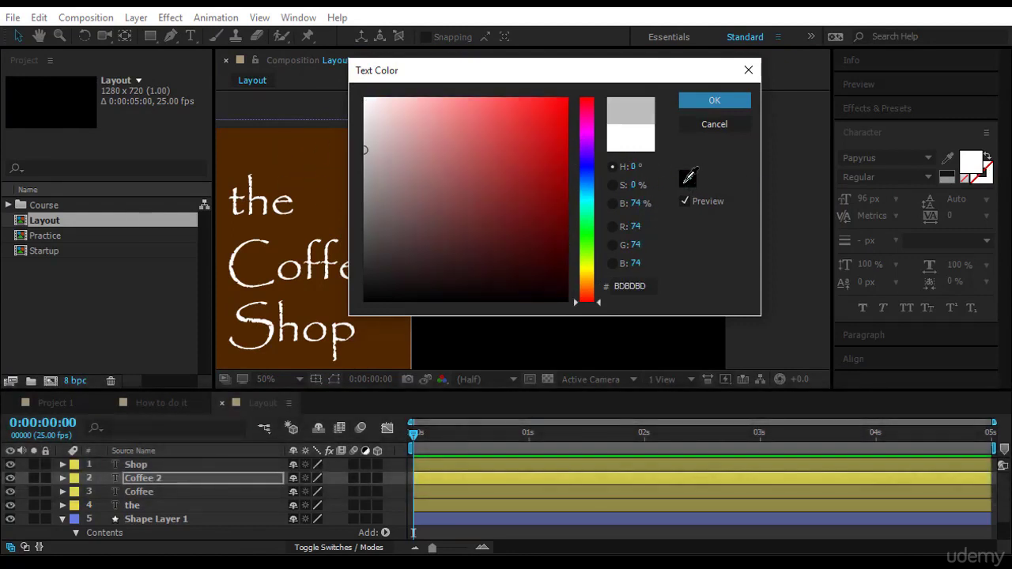
click(300, 154)
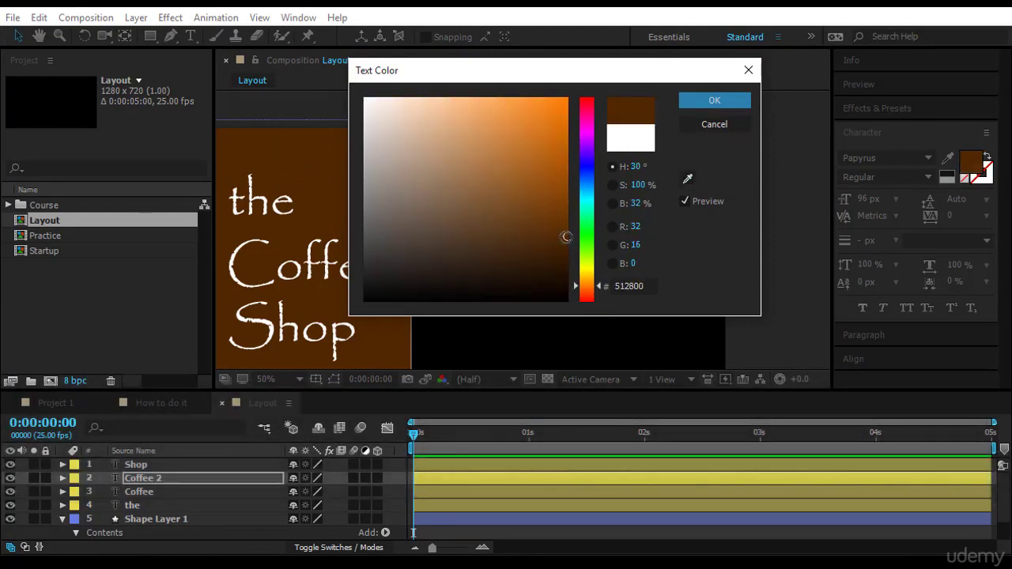
drag(566, 162, 579, 79)
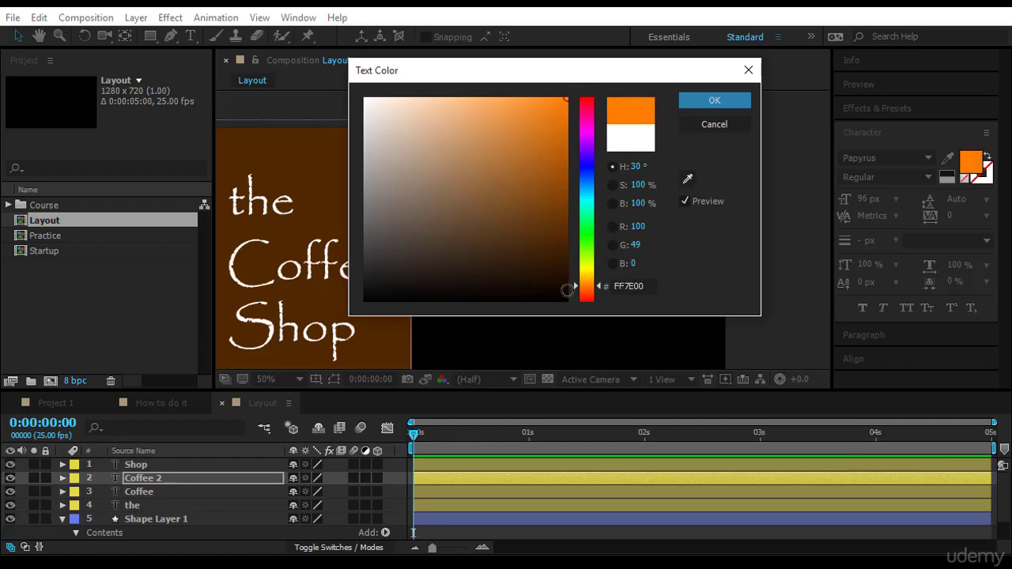
drag(598, 291, 599, 291)
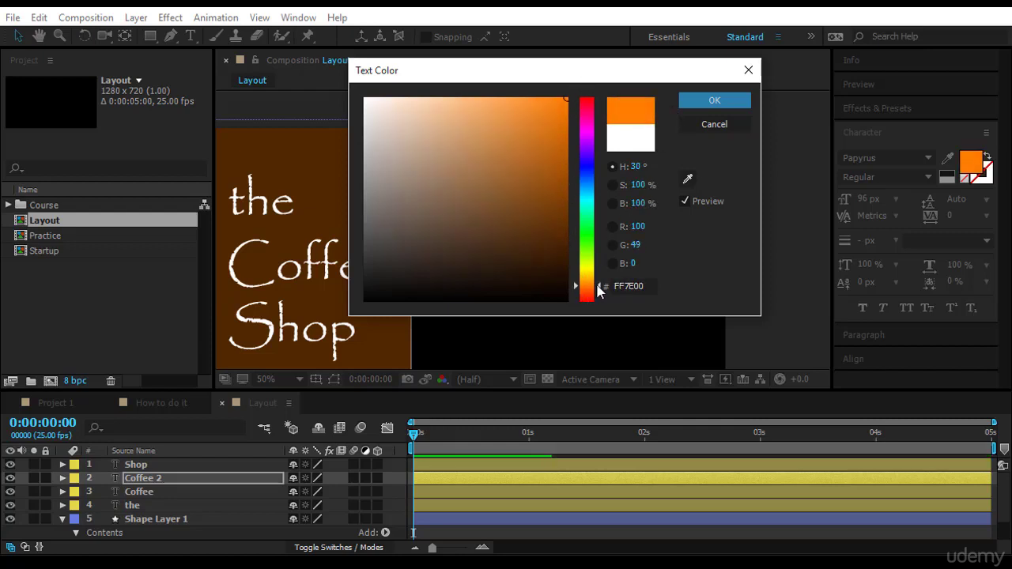
click(726, 100)
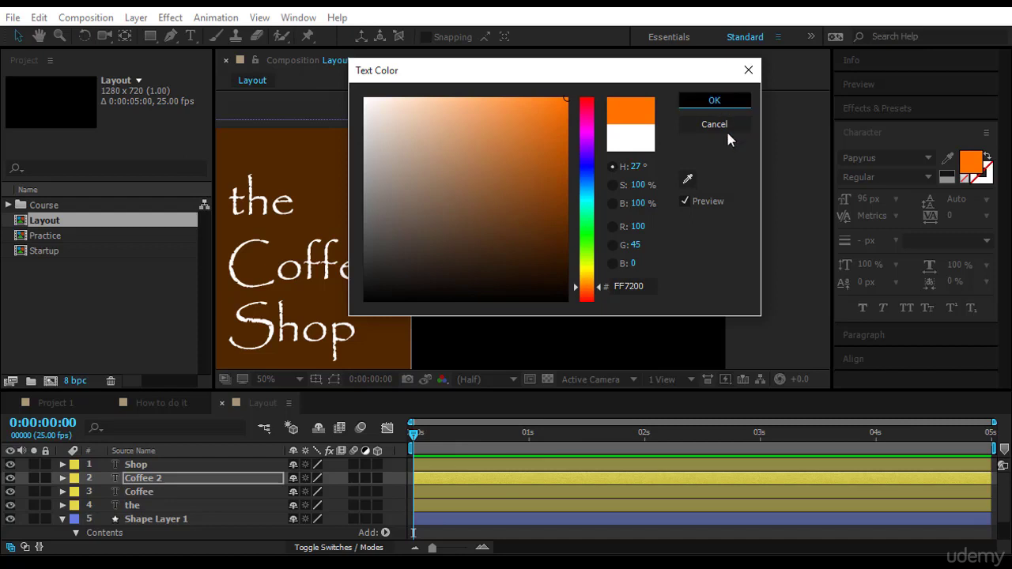
click(766, 176)
Step: Replace the wording of the orange "Coffee" text in the black area with "Always"
click(608, 189)
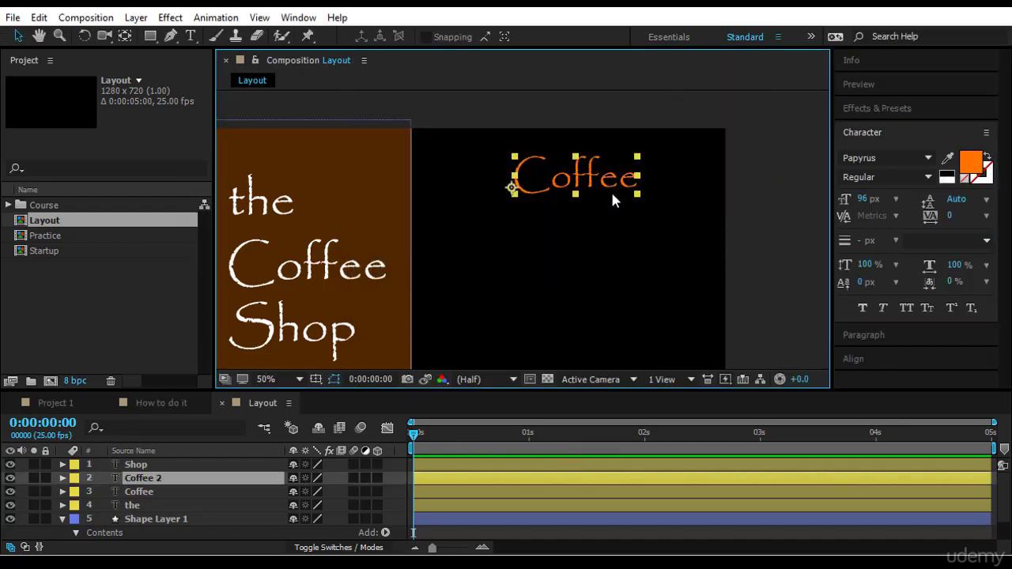
key(space)
drag(591, 282, 594, 235)
key(comma)
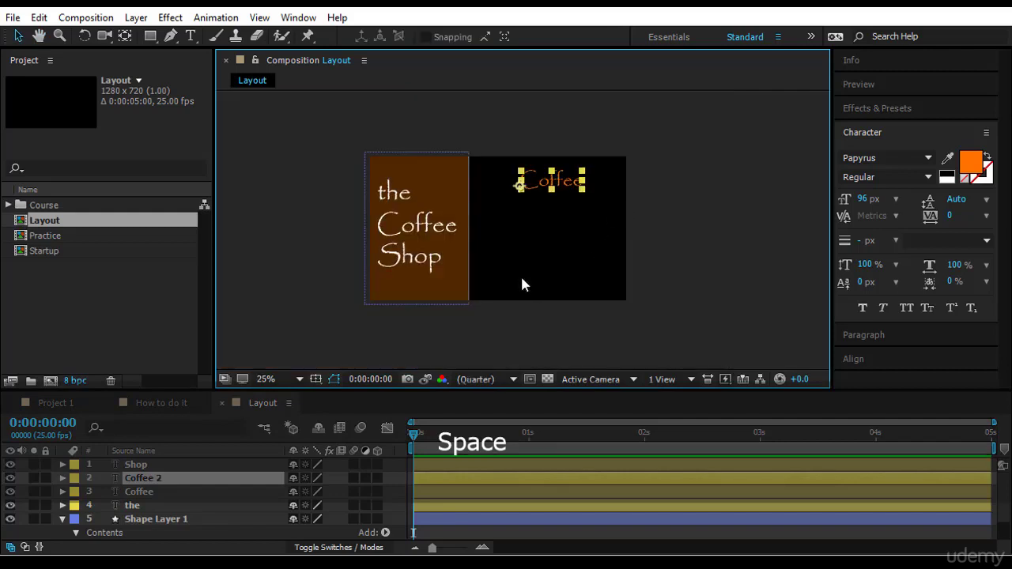
double_click(551, 185)
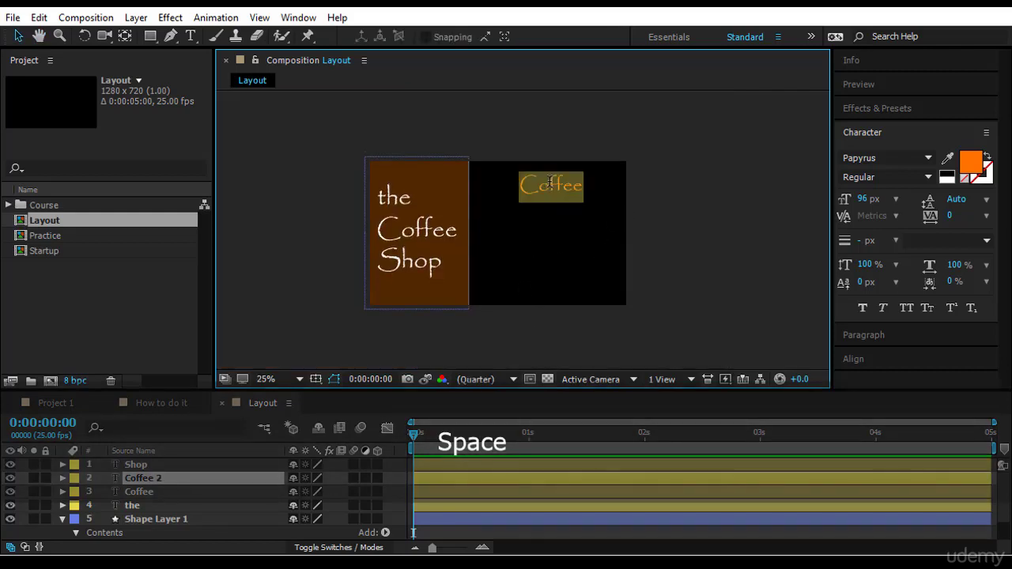
text(Always)
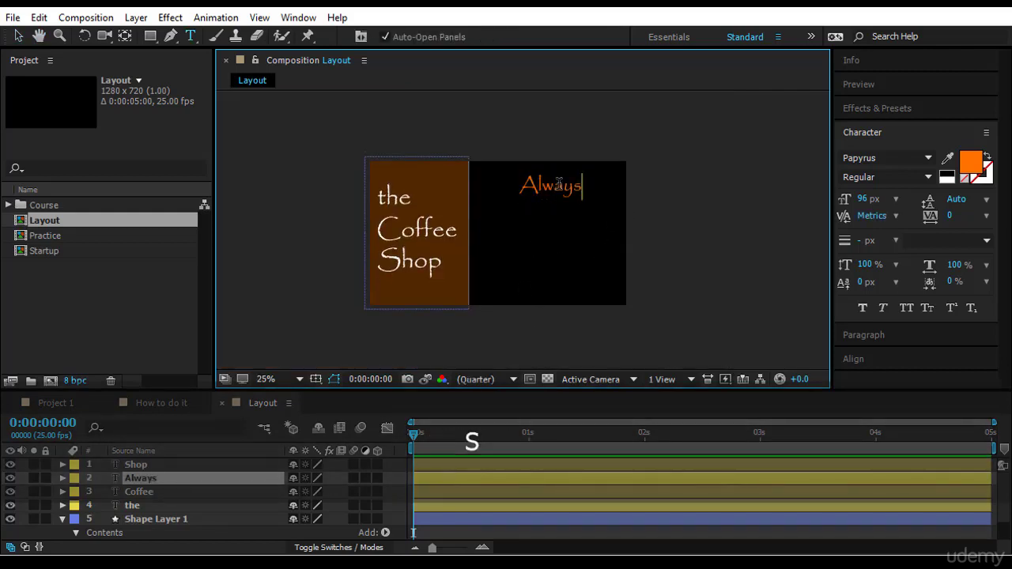
click(19, 36)
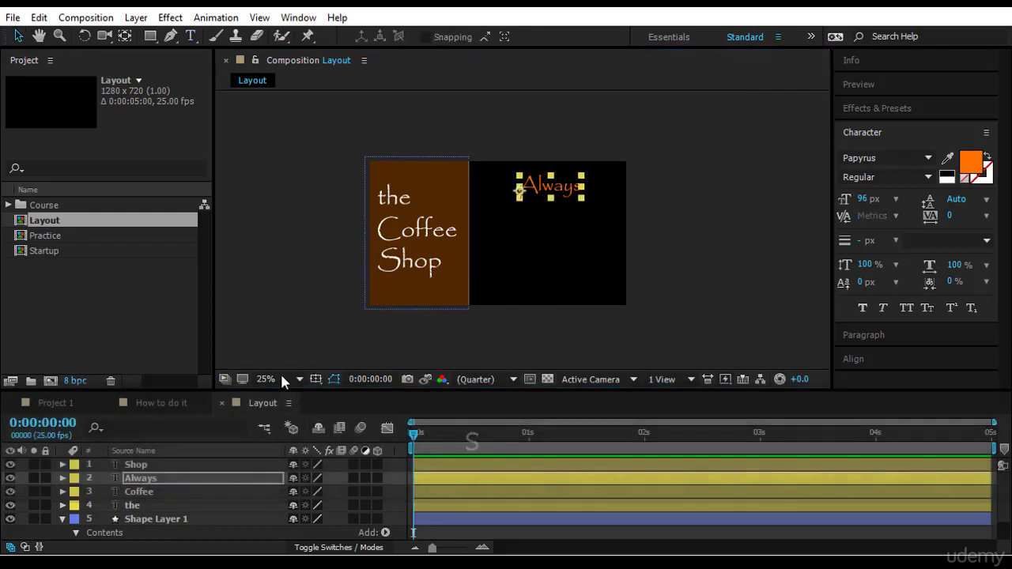
Step: Duplicate the "Always" text, place the copy near the bottom of the black area and change its wording to "Meet You There"
click(281, 378)
click(336, 110)
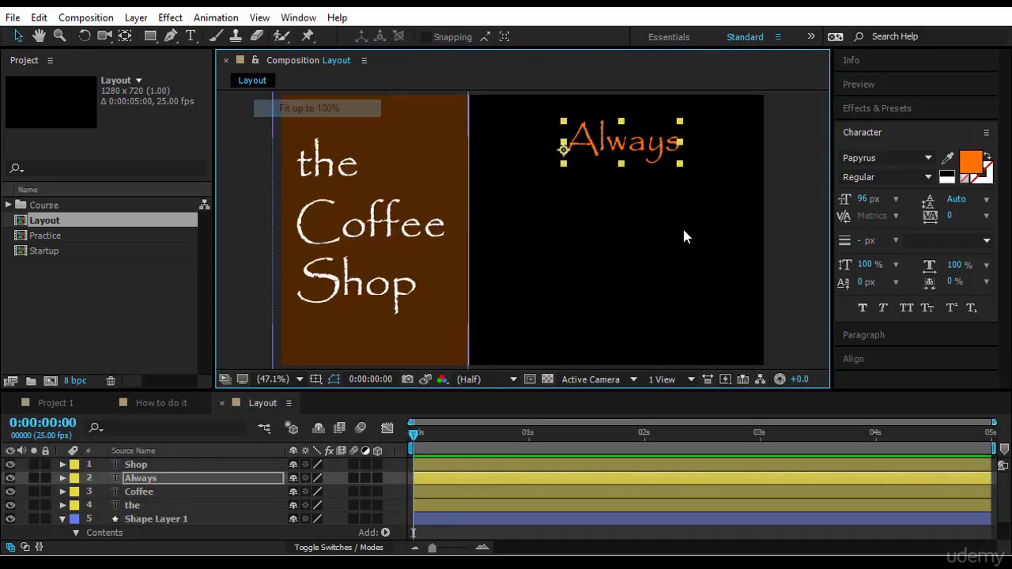
click(787, 206)
click(591, 164)
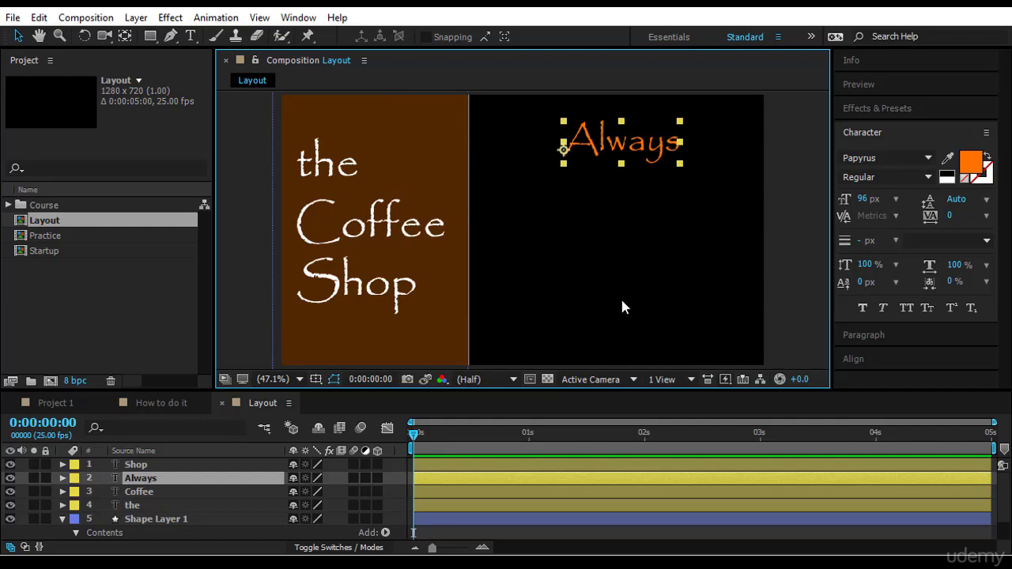
key(ctrl+d)
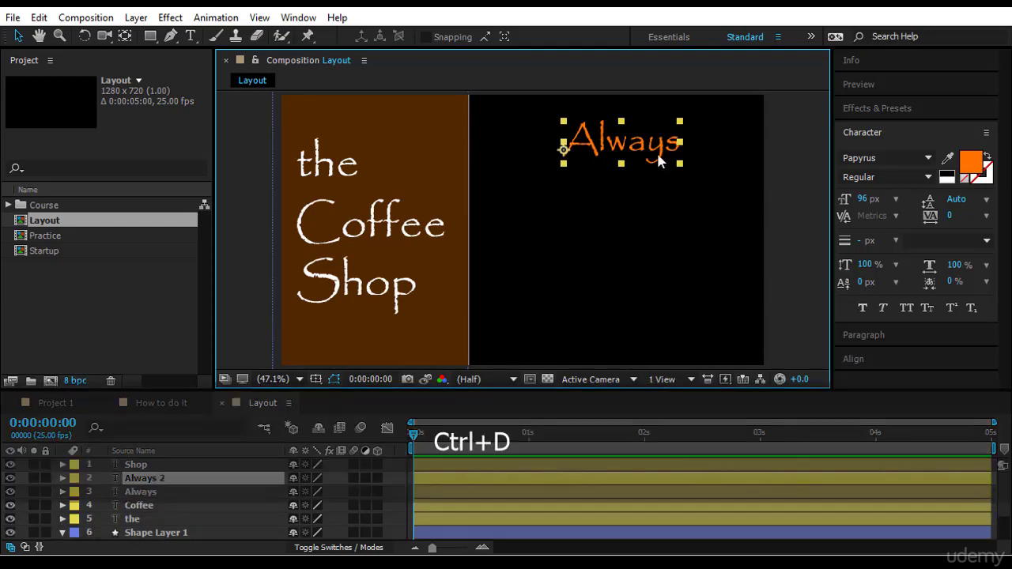
drag(653, 153, 657, 346)
double_click(660, 344)
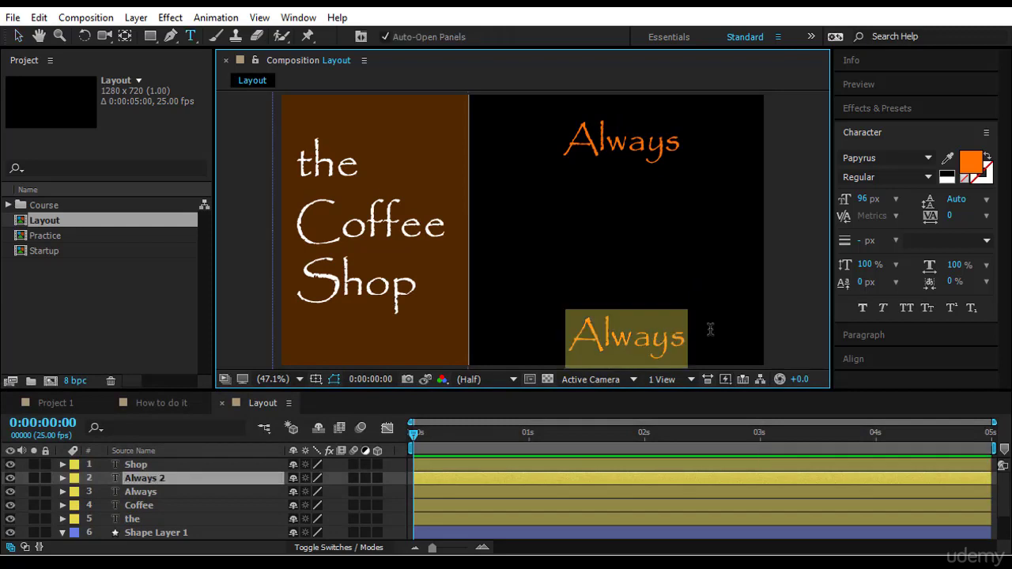
text(Meet )
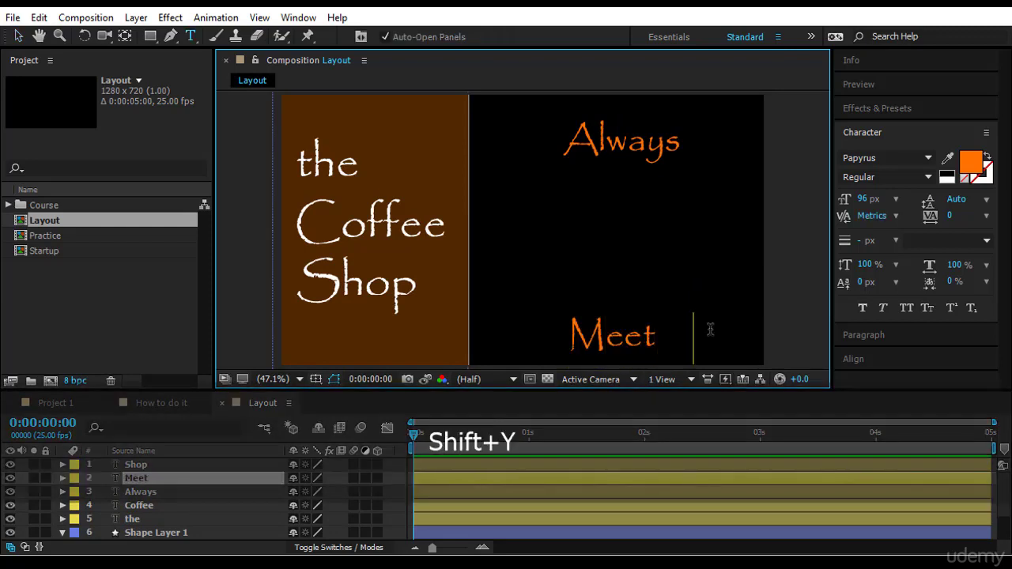
text(You There)
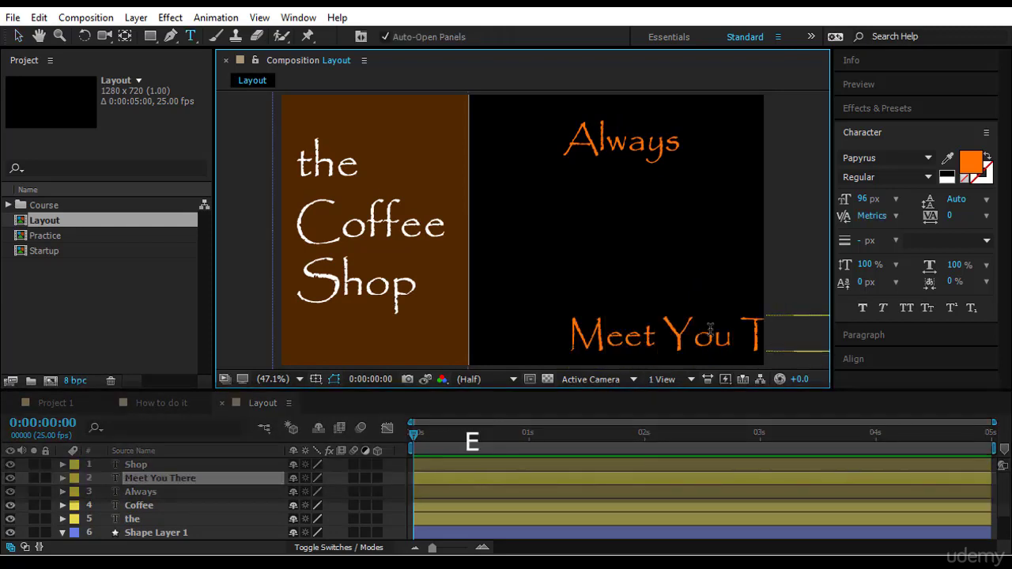
click(18, 35)
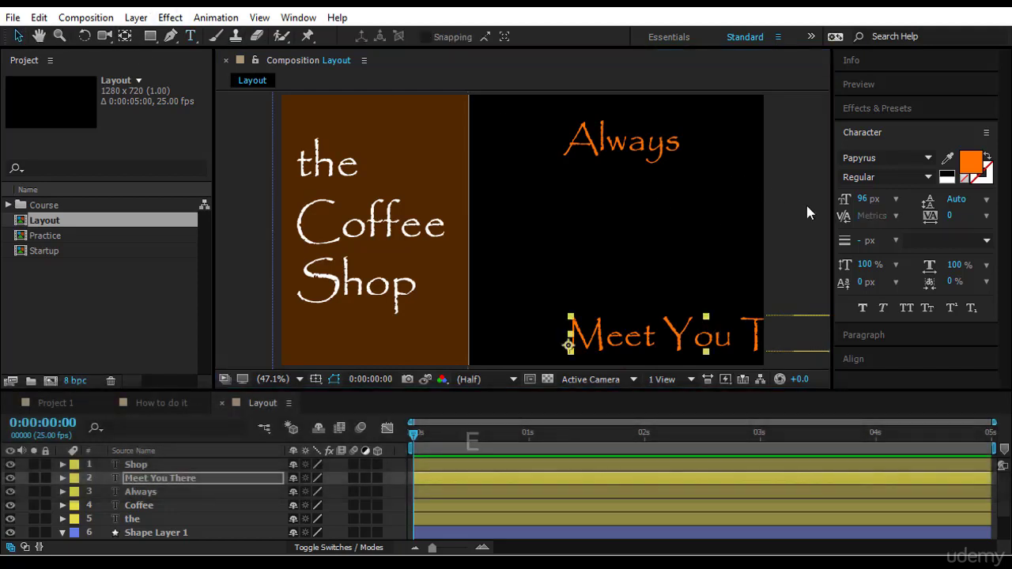
Step: Set the font size of "Meet You There" to 64 px and shift it left so it sits beneath "Always"
click(862, 199)
drag(847, 203, 836, 207)
drag(734, 328, 707, 329)
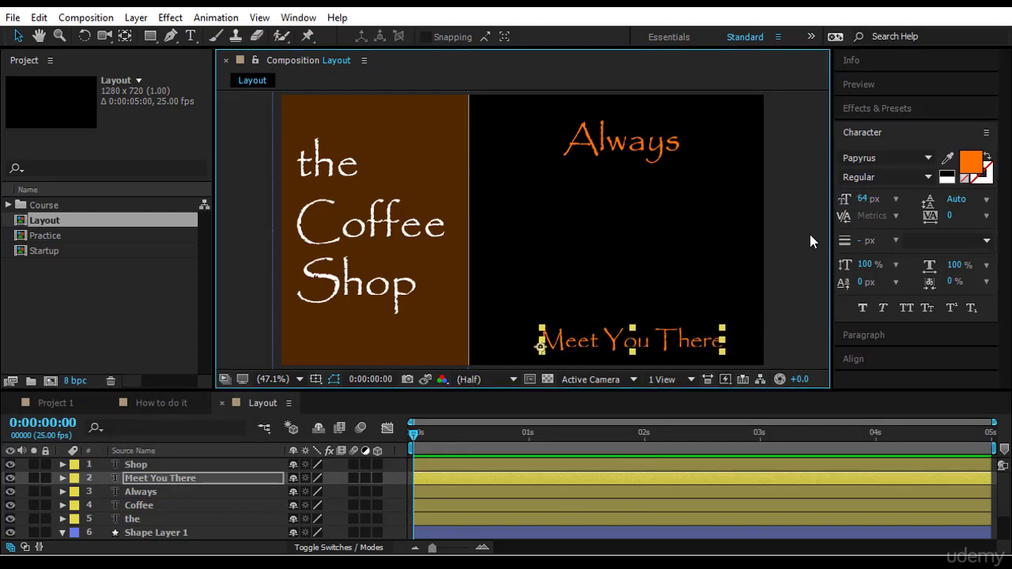
click(629, 139)
click(794, 183)
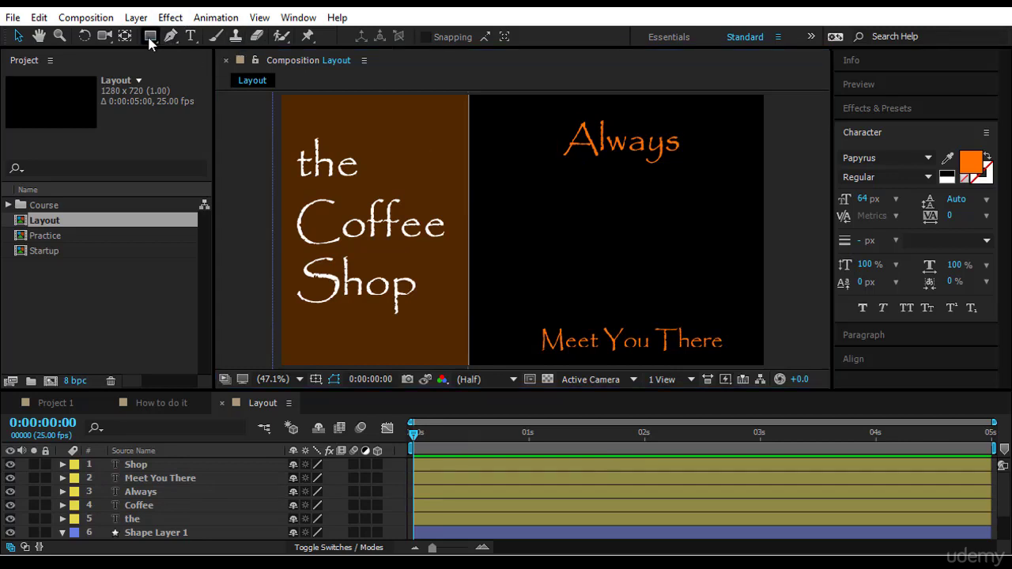
Step: Draw a circle on a new shape layer with the Ellipse tool, between the "Always" and "Meet You There" texts
mouse_move(151, 35)
mouse_down()
mouse_move(198, 72)
mouse_move(287, 106)
mouse_up()
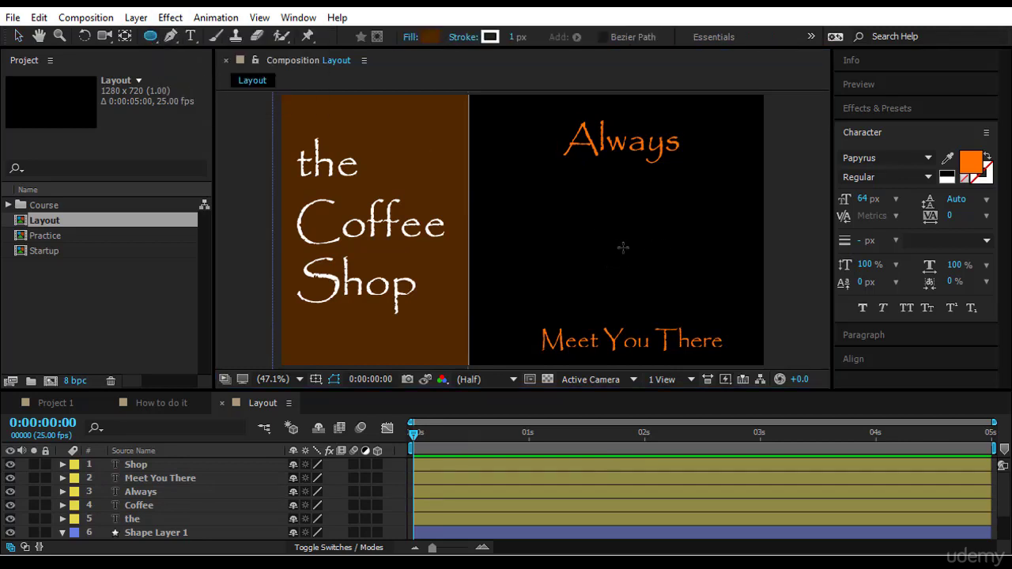
drag(518, 227, 525, 234)
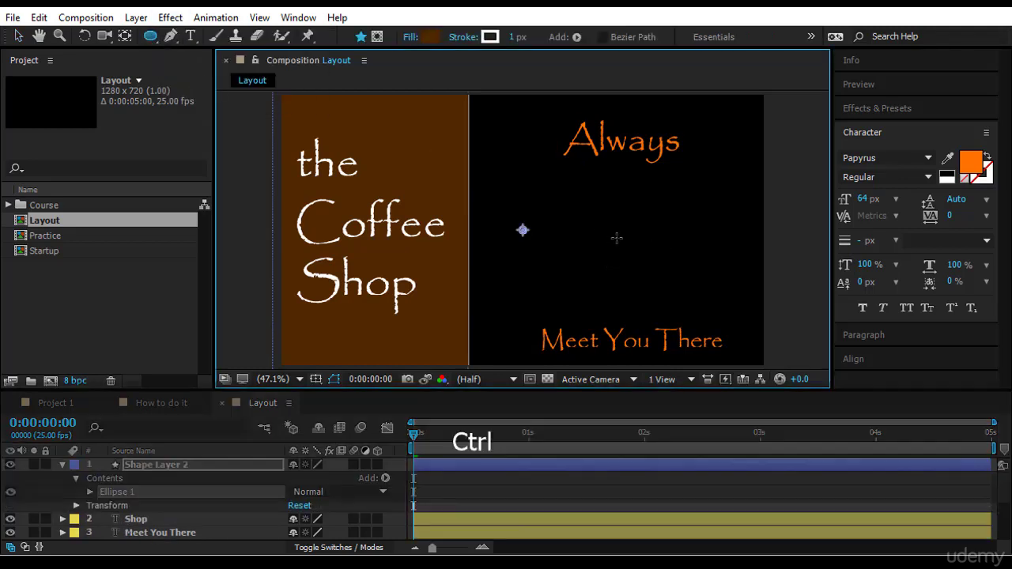
drag(617, 237, 690, 279)
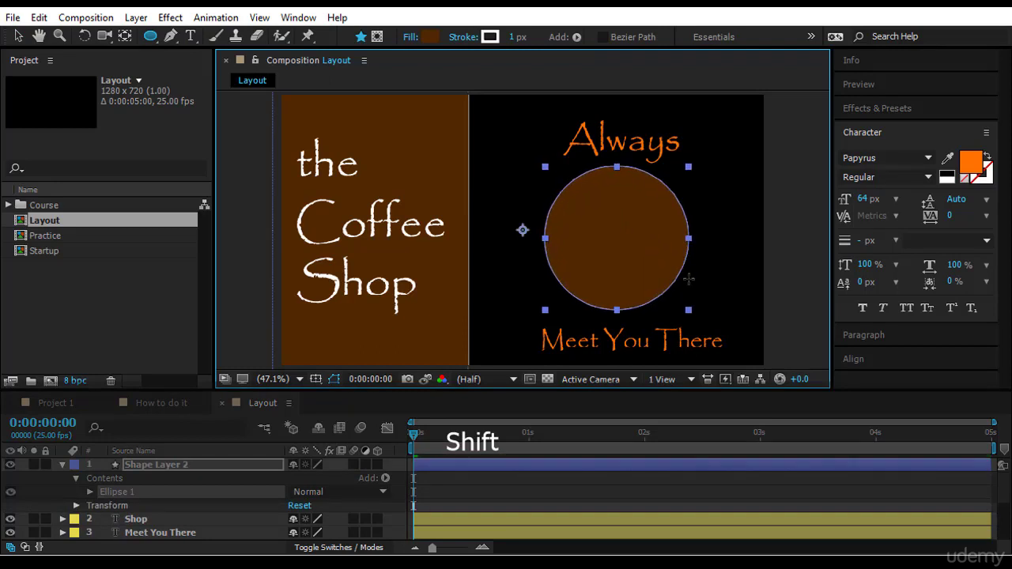
Step: Remove the circle's fill and set its stroke width to 20 px
click(410, 38)
click(117, 135)
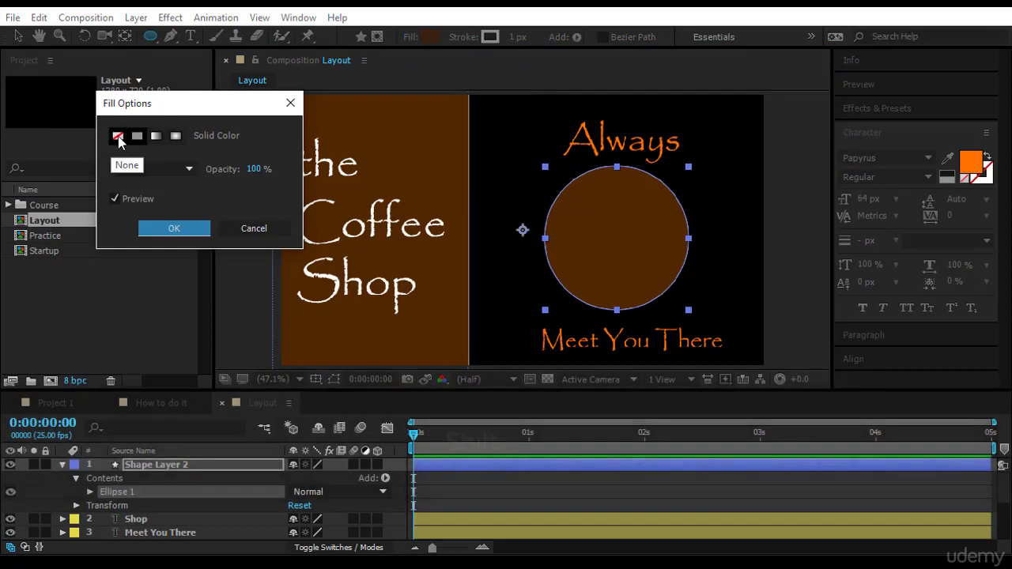
click(174, 229)
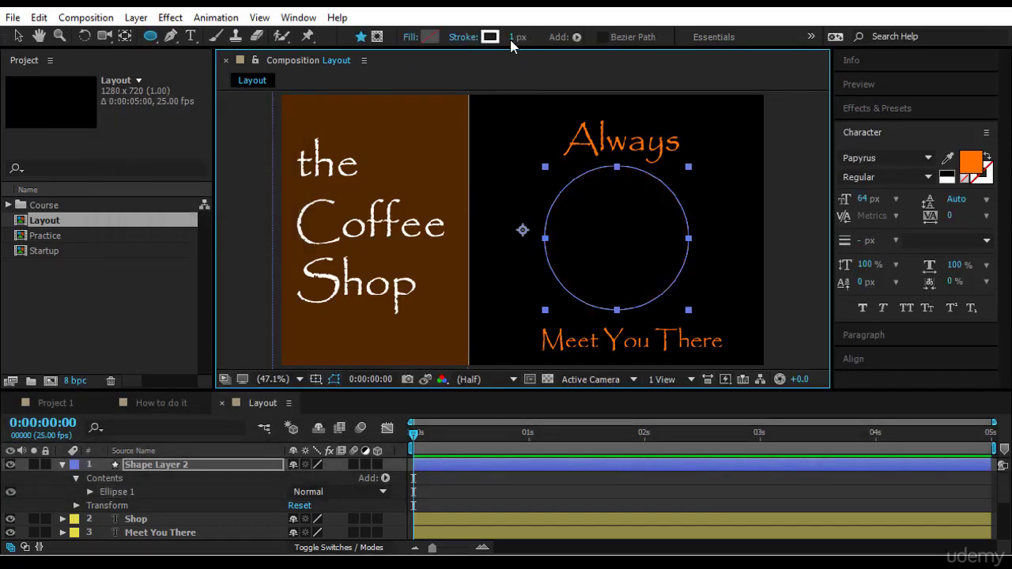
click(514, 38)
text(20)
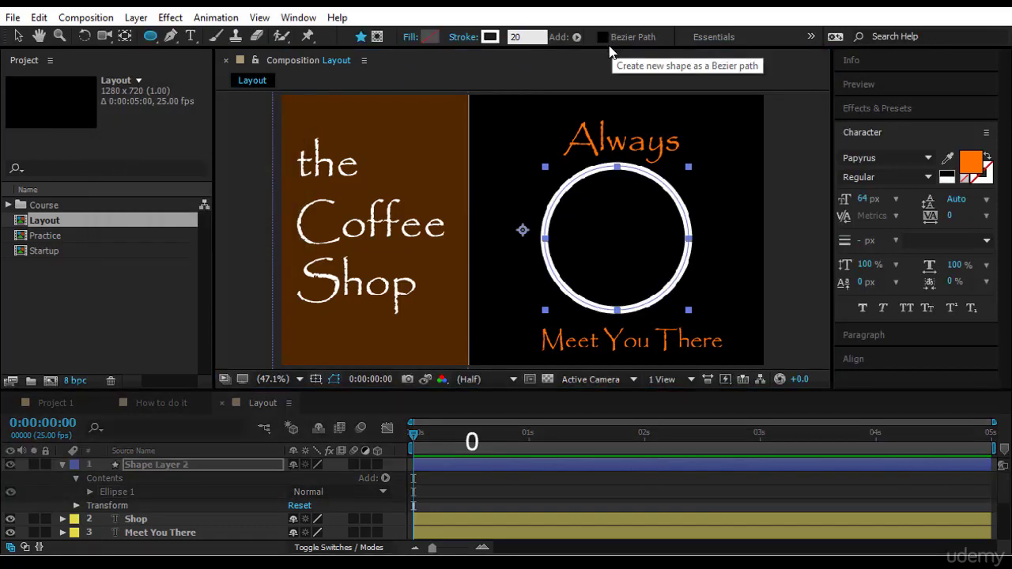
key(Return)
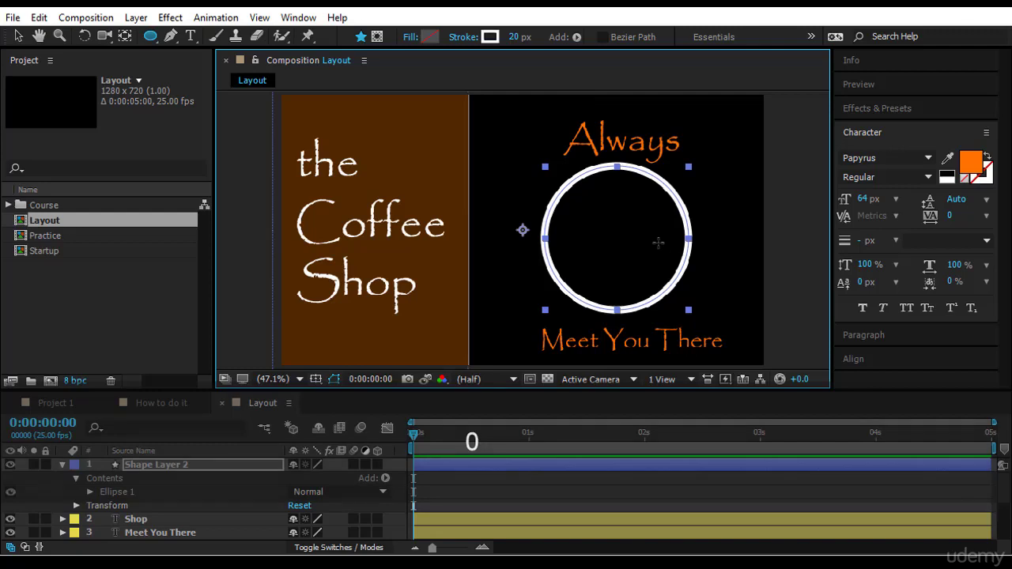
click(19, 36)
click(743, 180)
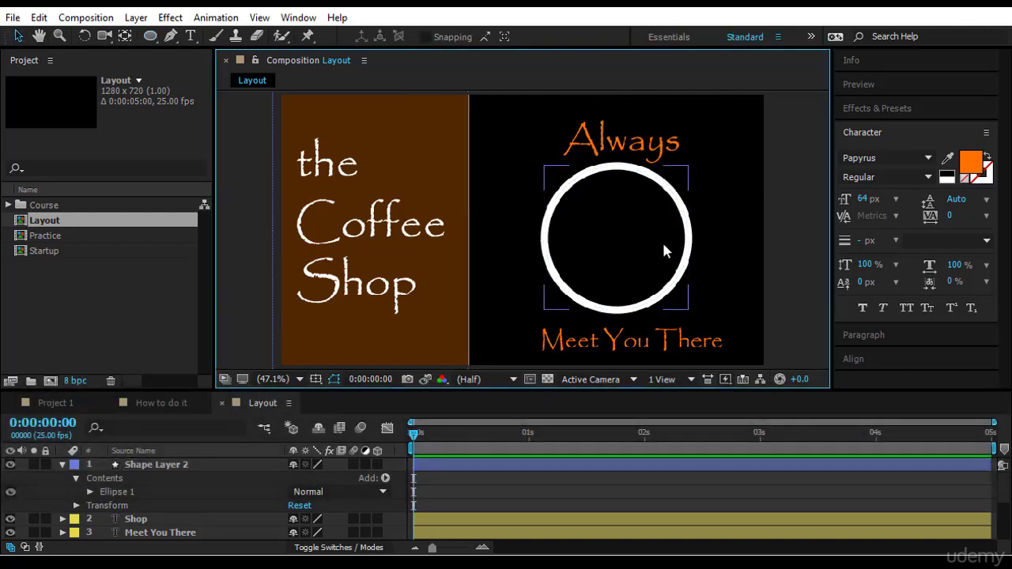
Step: Add two separate text layers inside the circle, "premium" and, below it, "Quality"
click(190, 37)
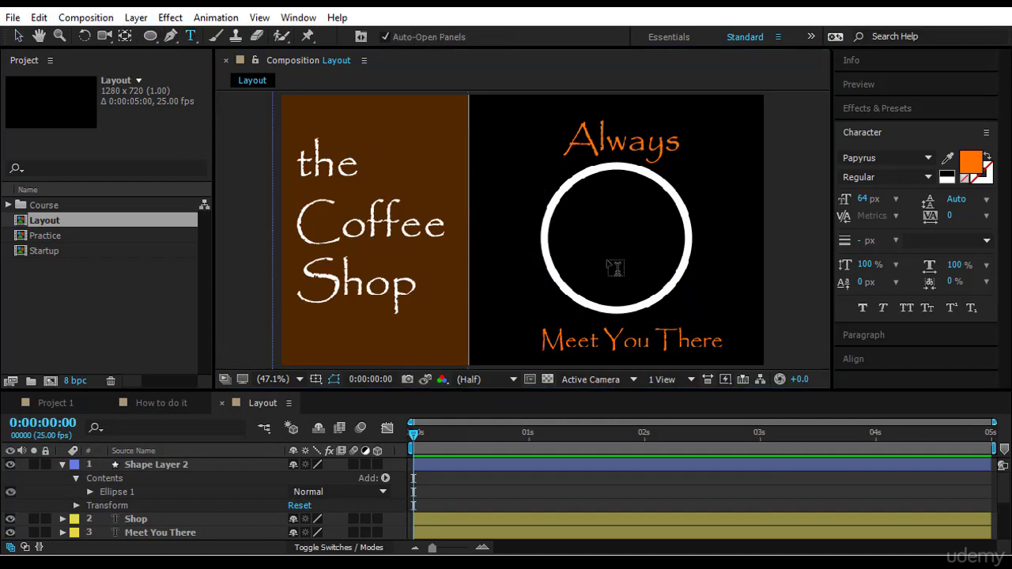
click(576, 229)
text(pre)
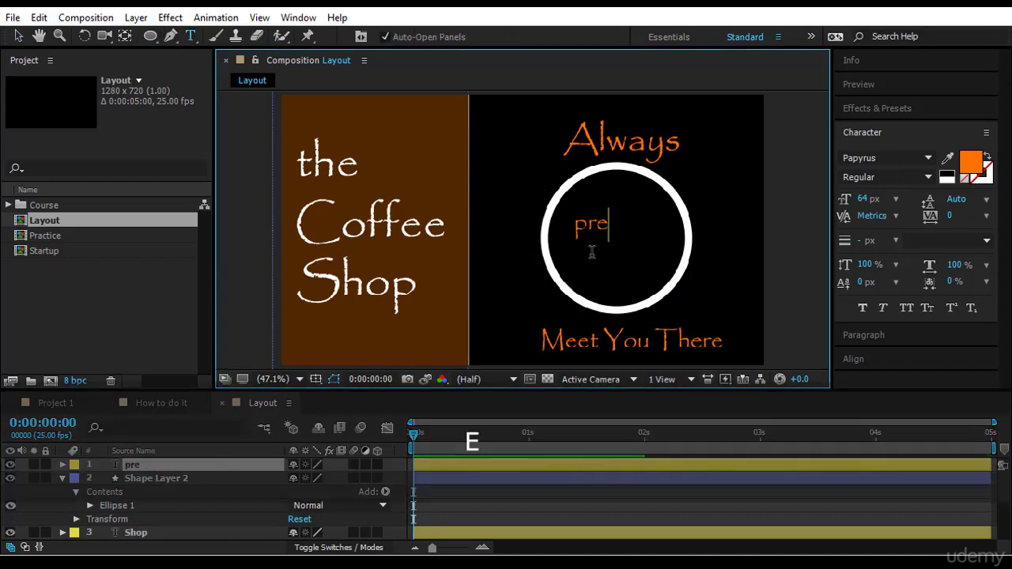
text(mium)
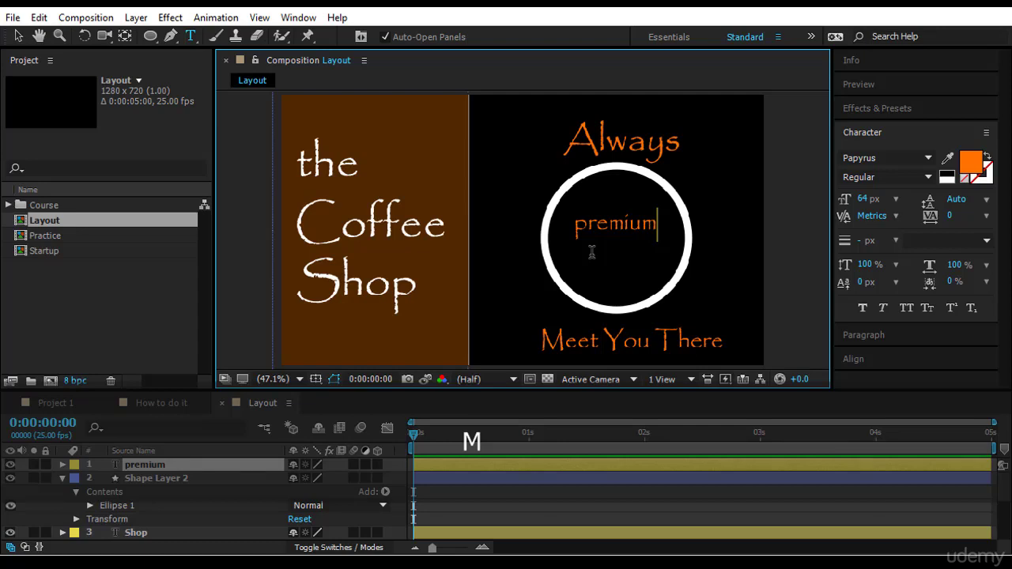
key(ctrl+Return)
click(584, 269)
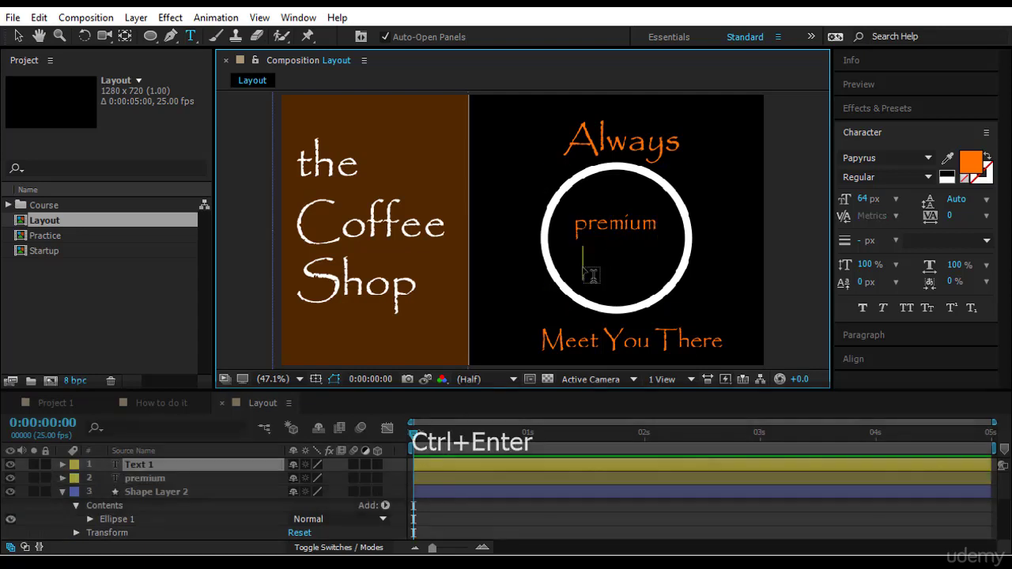
text(Q)
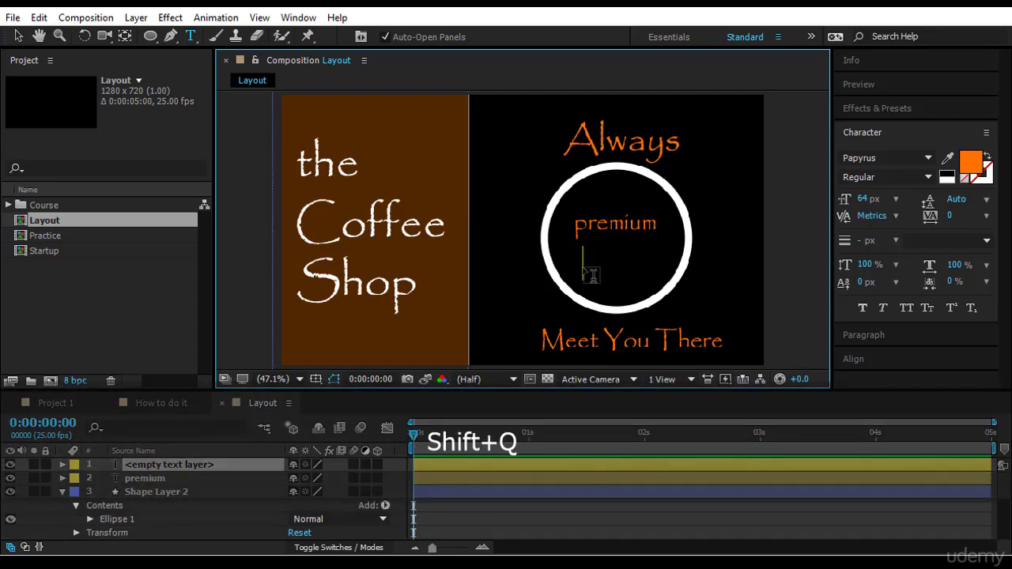
text(uality)
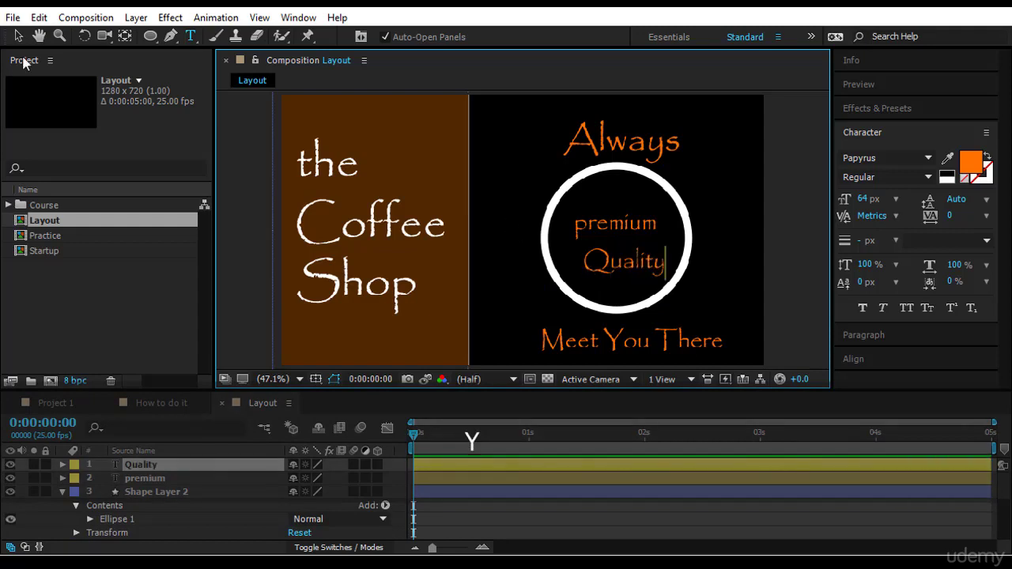
click(18, 36)
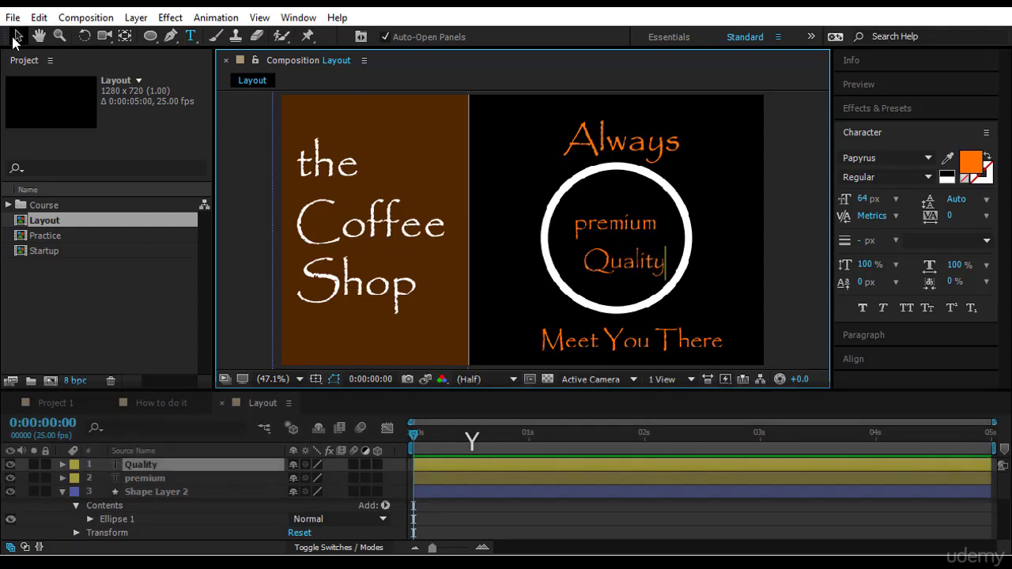
Step: Format both the "premium" and "Quality" text layers as all caps in the Times New Roman font
shift+click(604, 227)
click(862, 307)
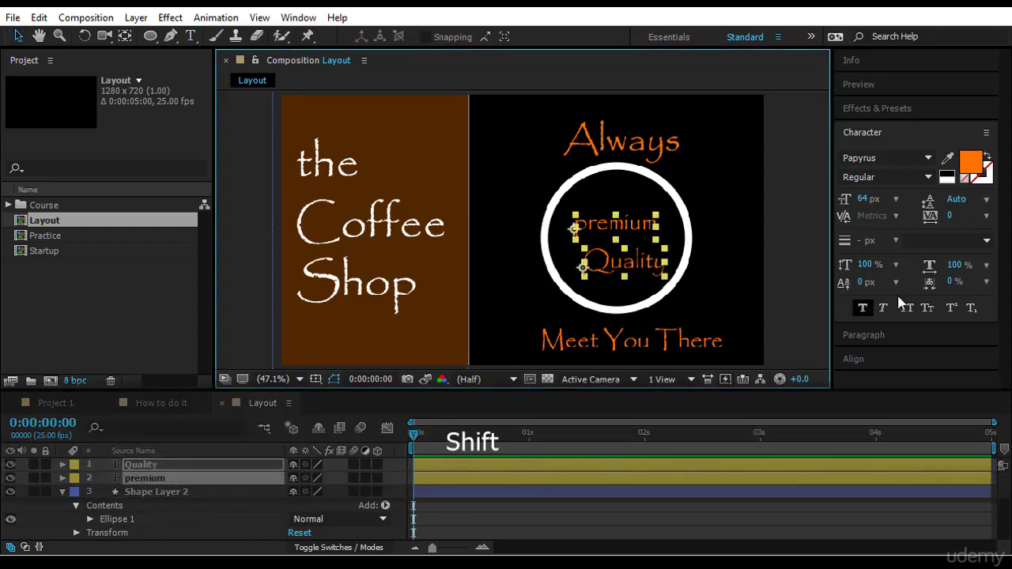
click(908, 311)
click(878, 158)
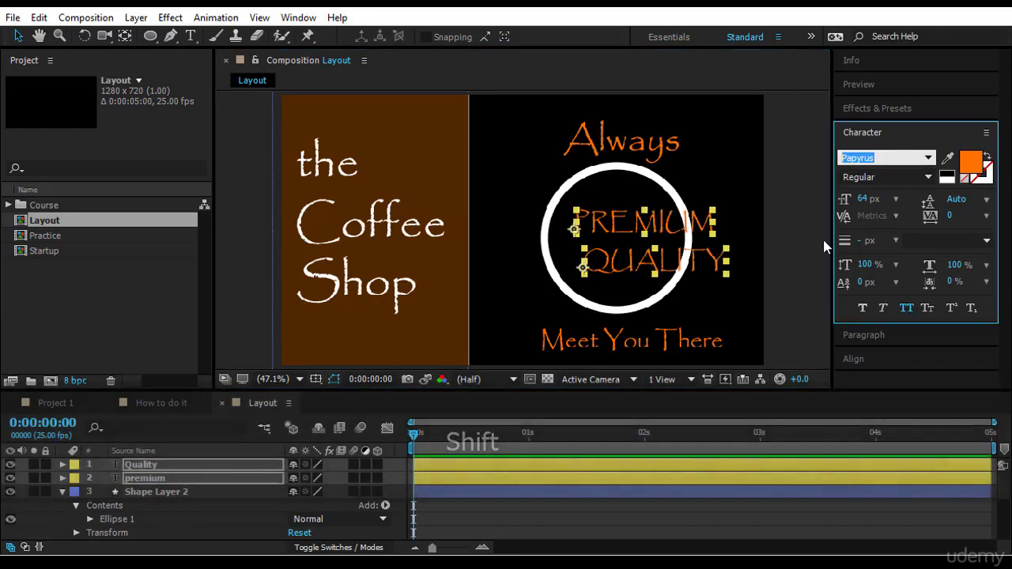
text(Times New Roman)
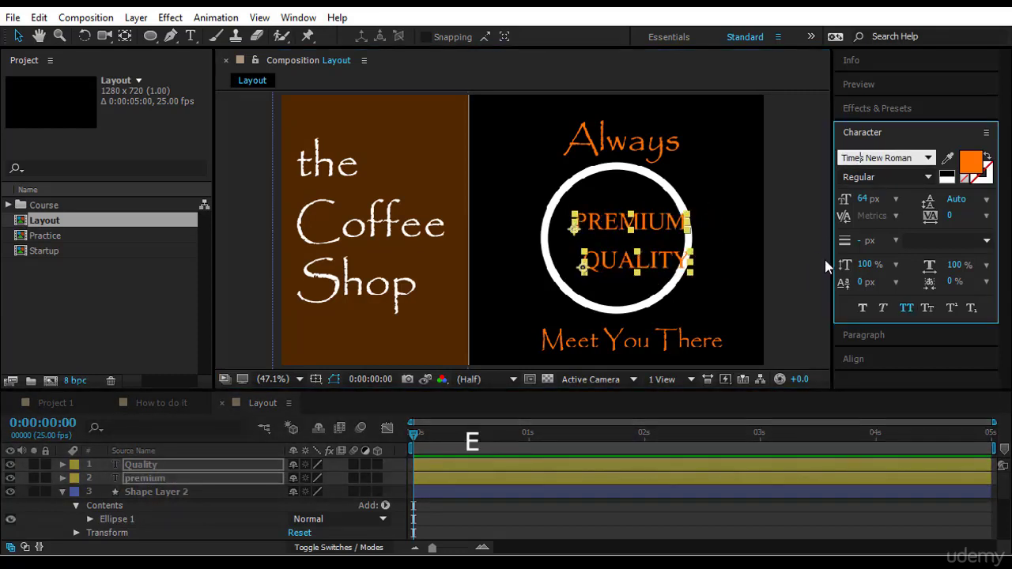
click(775, 278)
Step: Shift "PREMIUM" and "QUALITY" slightly left inside the circle and move "QUALITY" up directly beneath "PREMIUM"
mouse_move(636, 260)
mouse_down()
mouse_move(614, 251)
mouse_move(626, 259)
mouse_up()
click(622, 221)
drag(622, 221, 616, 221)
shift+click(624, 251)
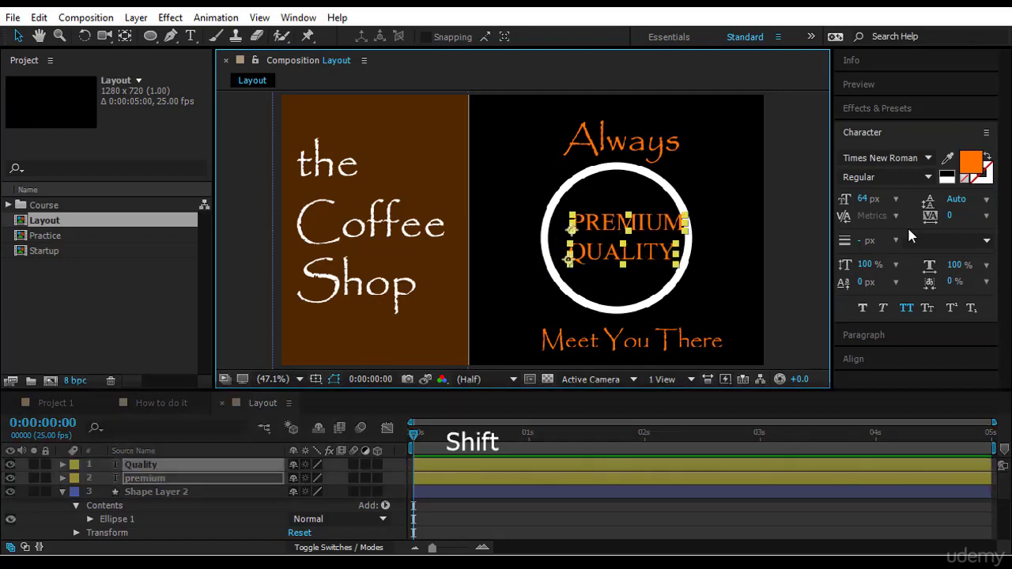
click(735, 251)
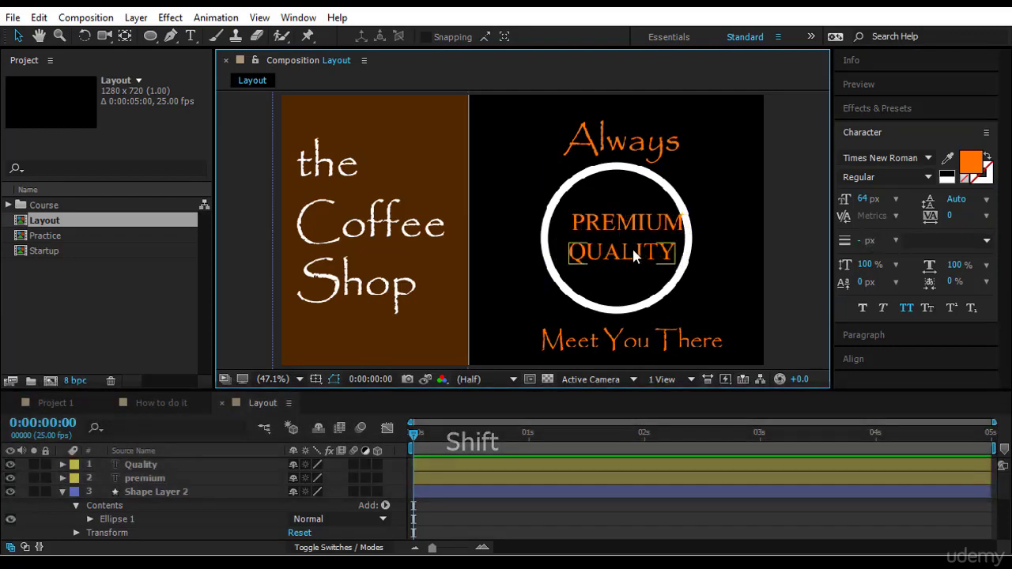
drag(632, 245, 623, 229)
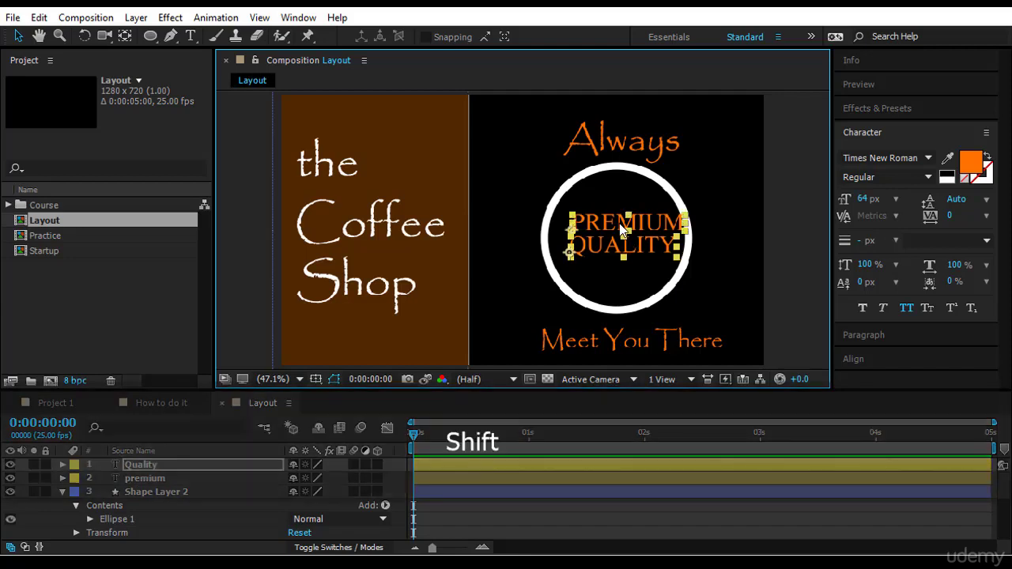
shift+click(622, 229)
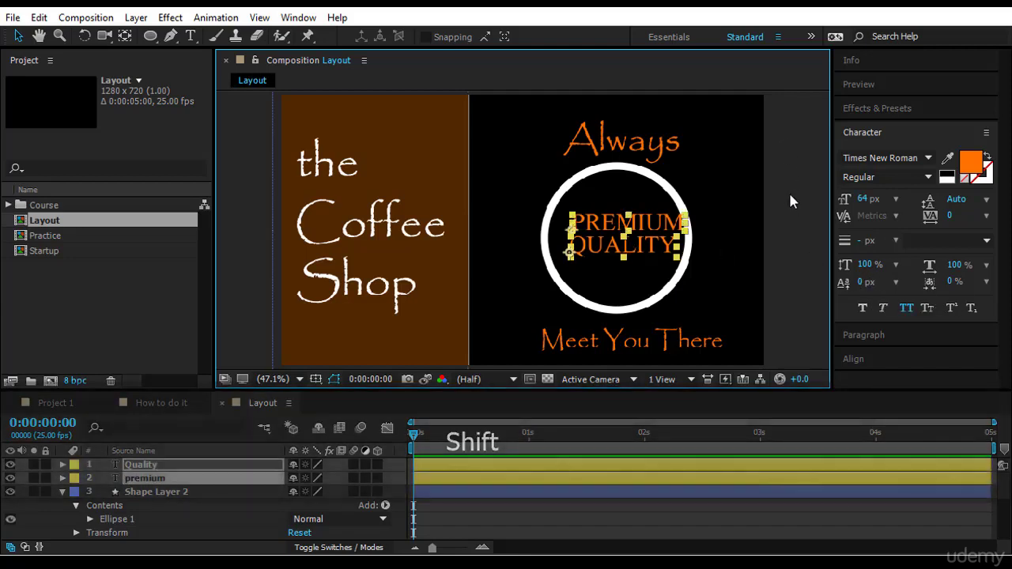
drag(782, 118, 546, 358)
click(800, 278)
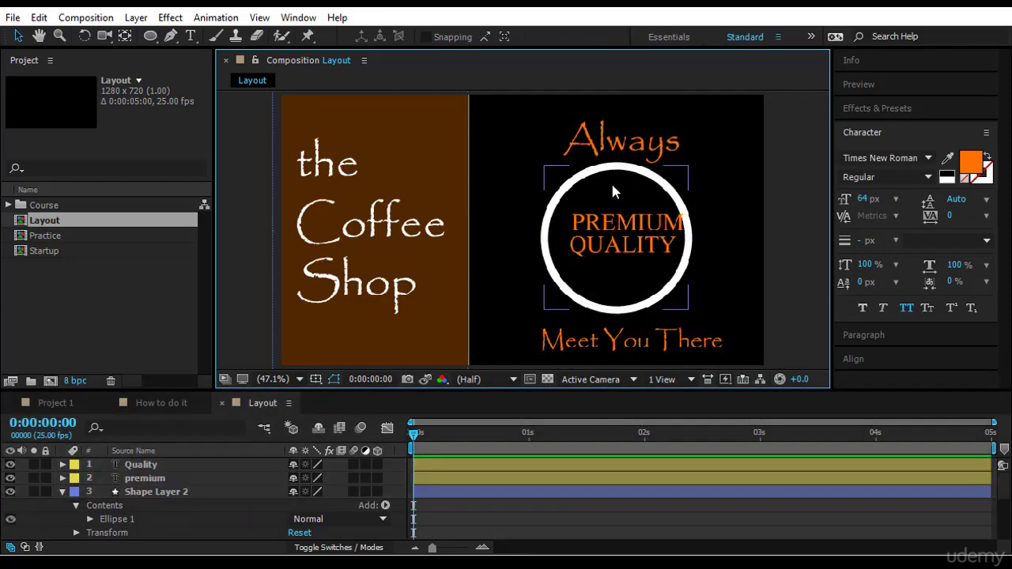
Step: Draw a small star inside the circle above "PREMIUM" and set its stroke width to 2 px
drag(155, 40, 204, 104)
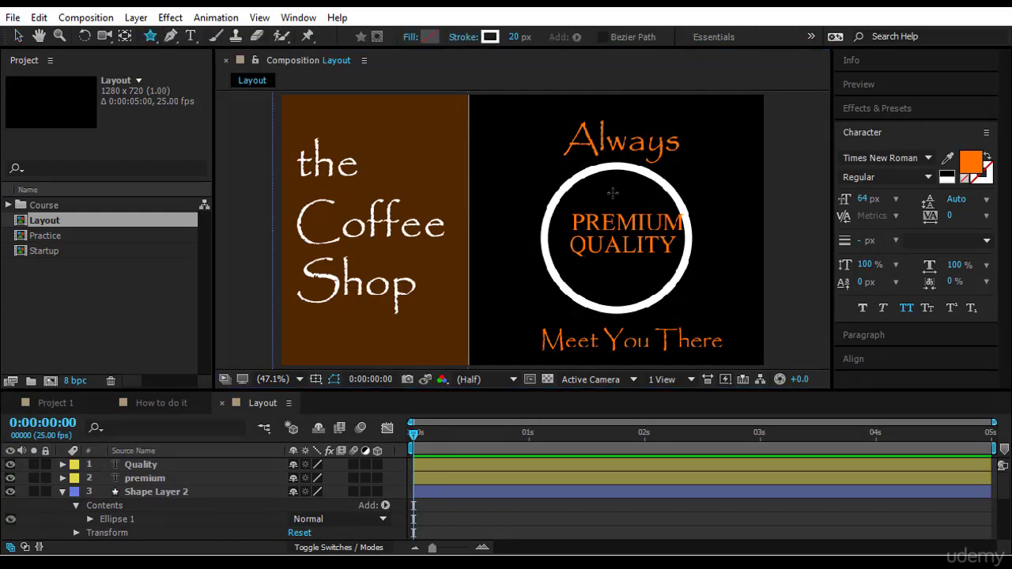
mouse_move(613, 193)
mouse_down()
mouse_move(628, 178)
mouse_move(615, 174)
mouse_up()
click(517, 37)
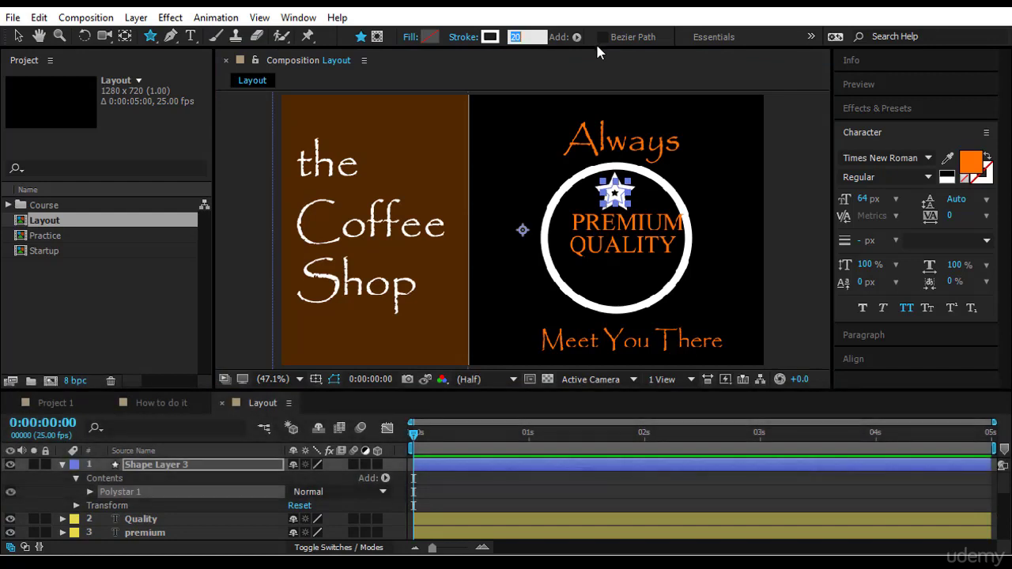
text(2)
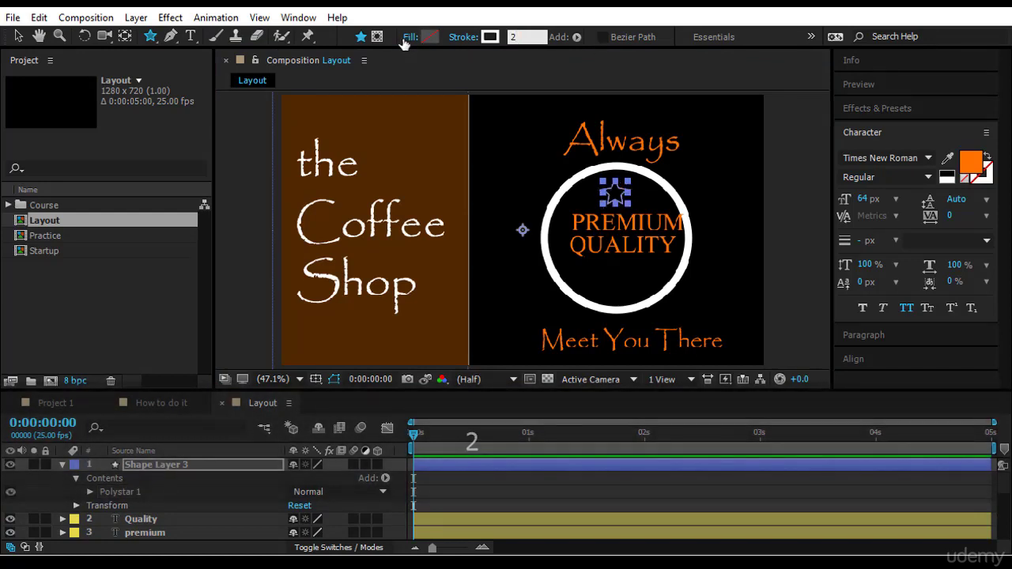
Step: Fill the star with the orange sampled from the text, darkened slightly to F06B00
click(428, 37)
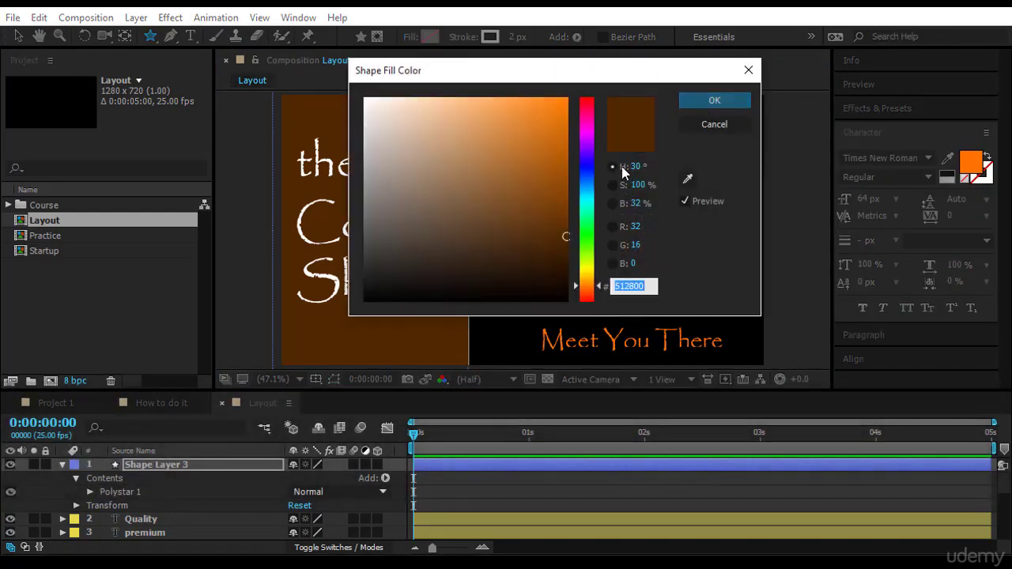
click(687, 179)
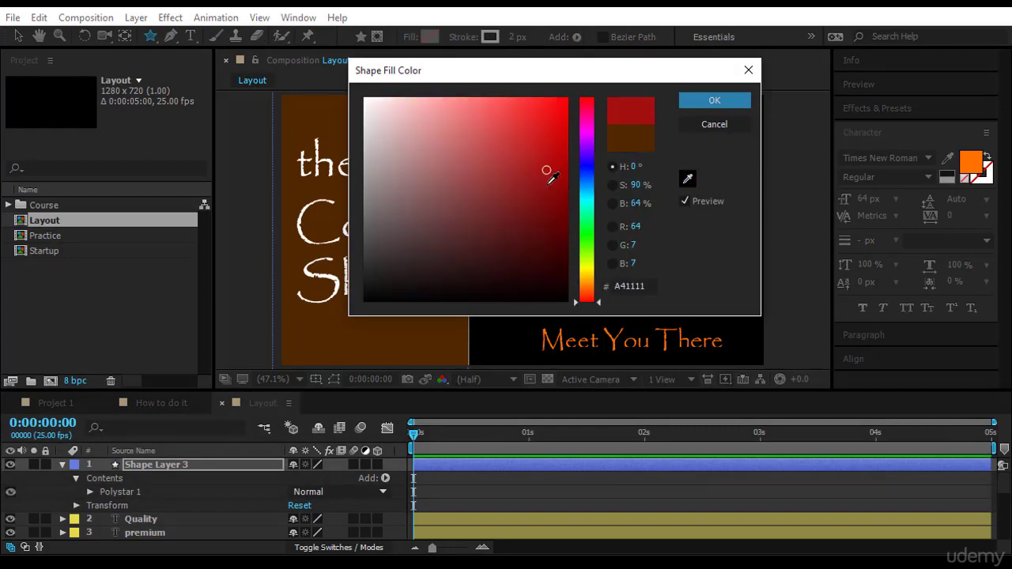
key(Escape)
drag(683, 81, 457, 114)
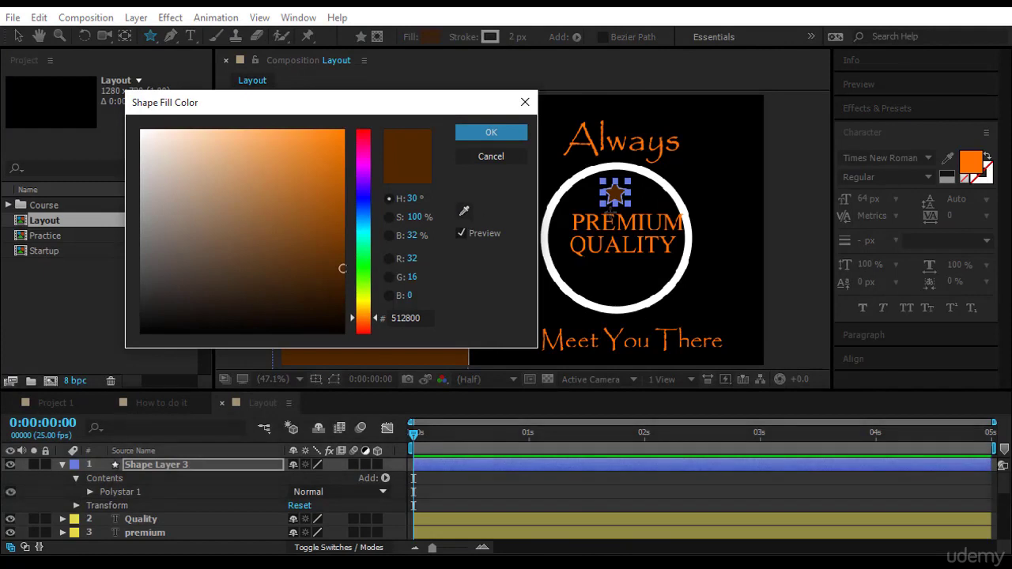
click(465, 214)
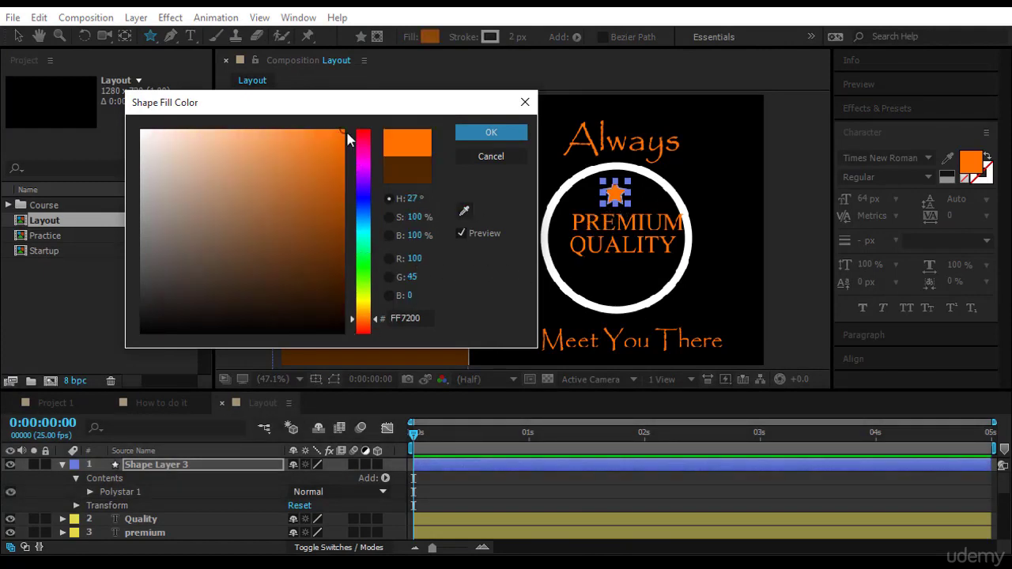
mouse_move(342, 139)
mouse_down()
mouse_move(344, 151)
mouse_move(347, 141)
mouse_up()
click(489, 132)
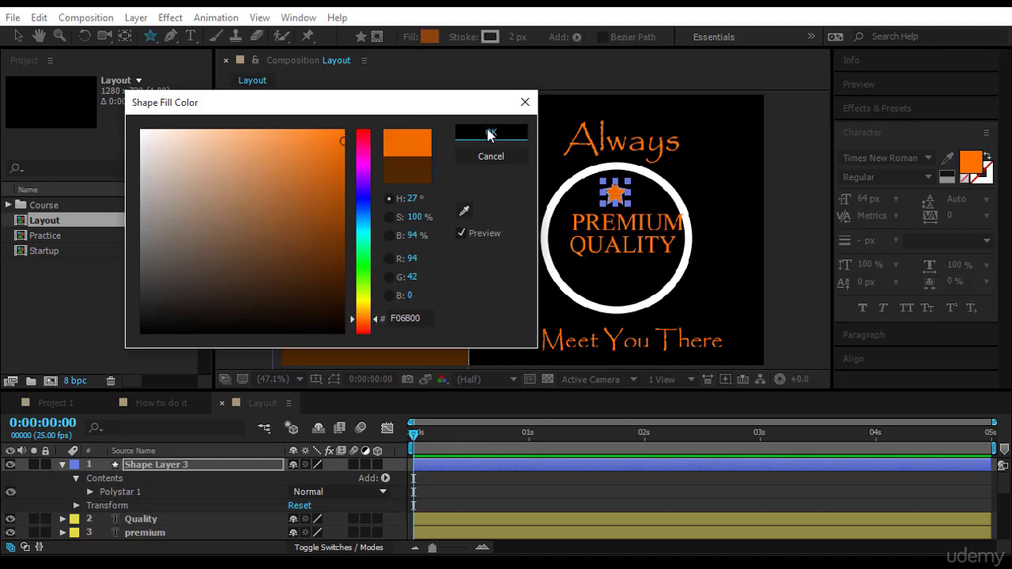
Step: Move the star layer's anchor point to the centre of the star with snapping enabled
click(124, 35)
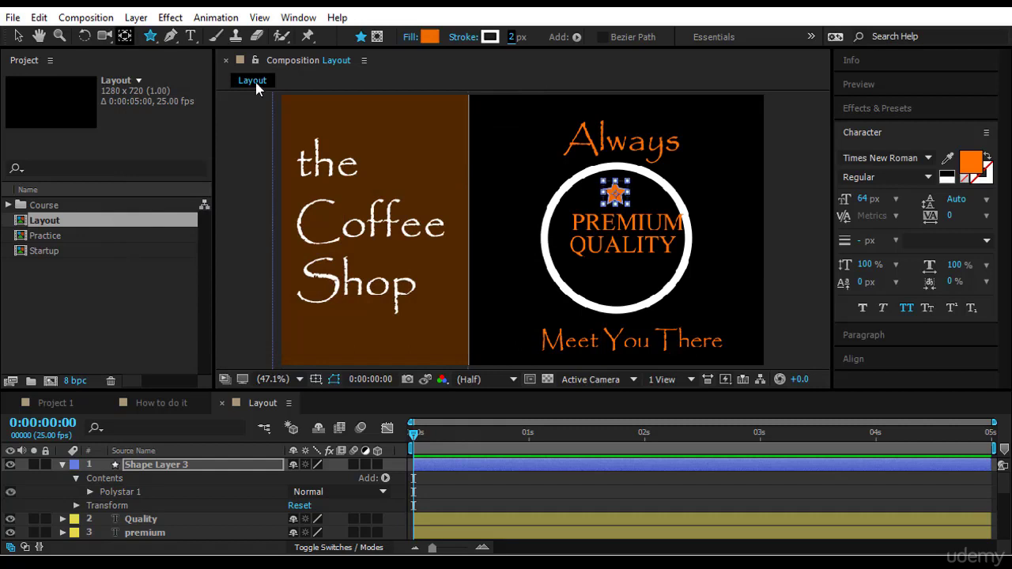
click(701, 203)
click(615, 194)
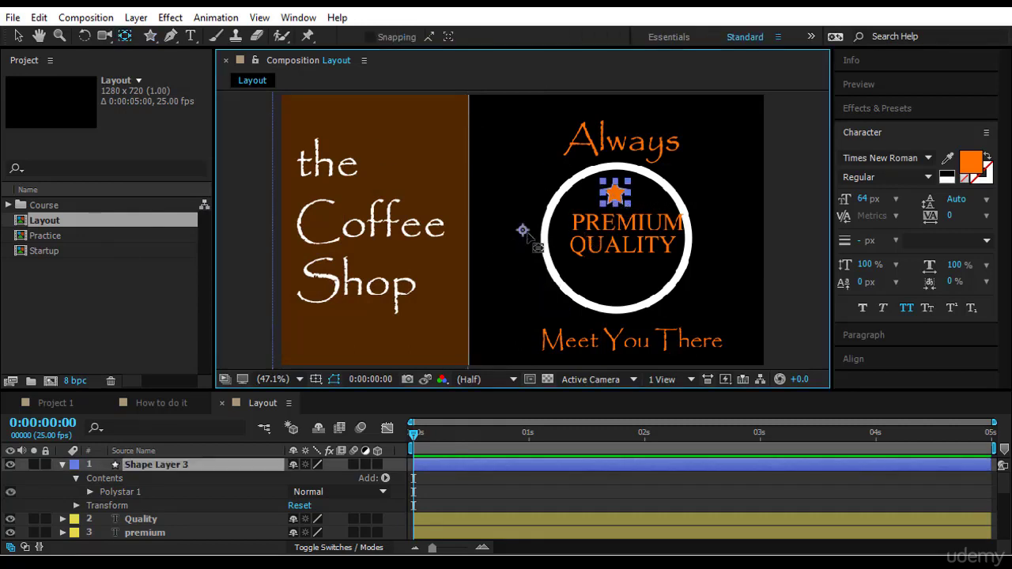
drag(523, 231, 615, 194)
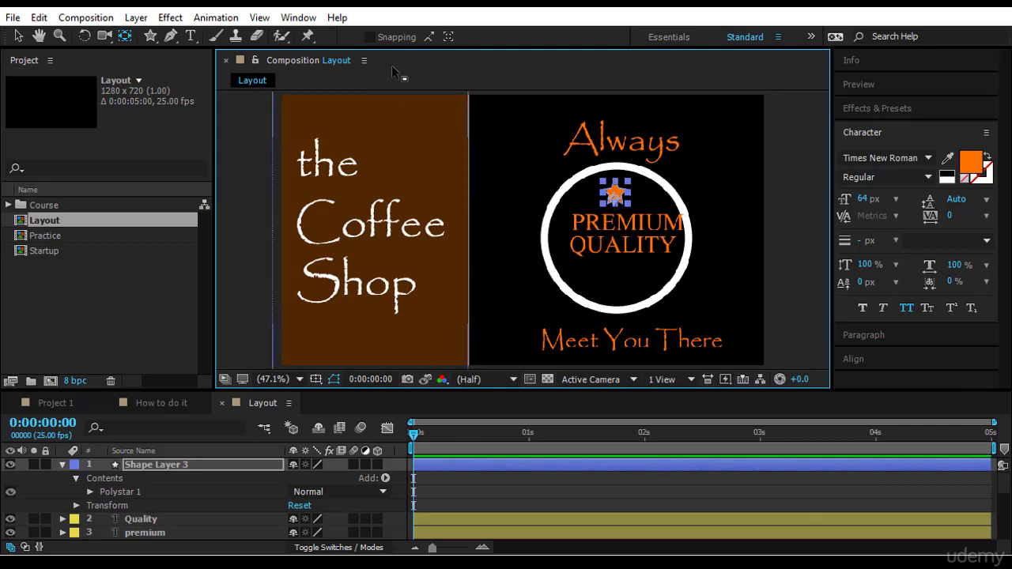
click(371, 36)
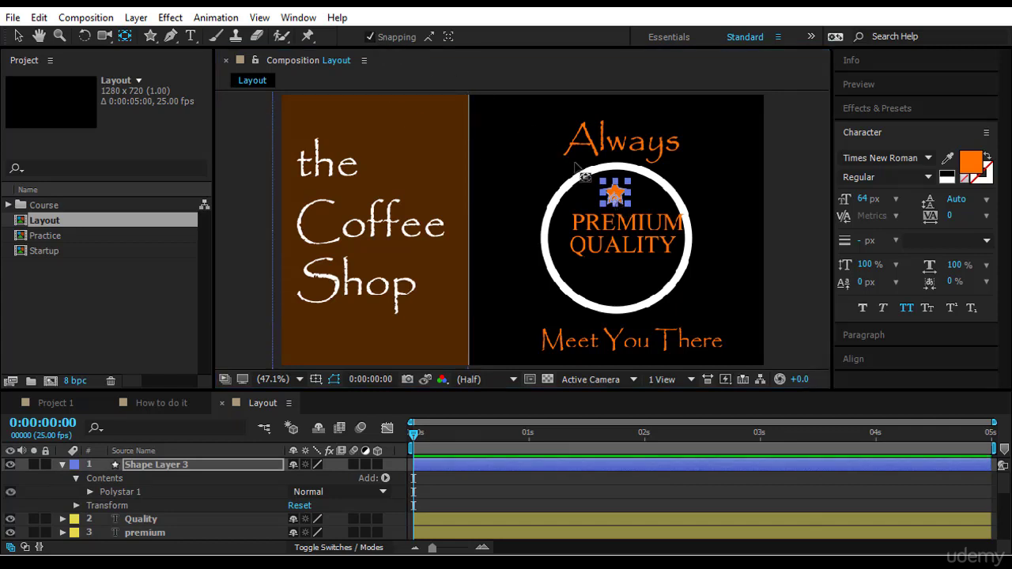
drag(616, 201, 615, 192)
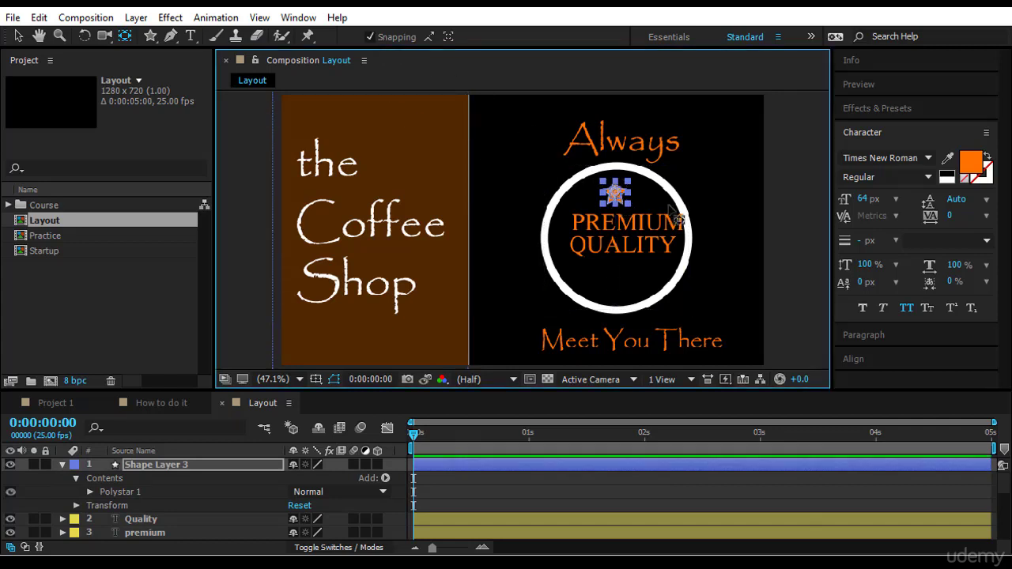
Step: Duplicate the star and place the copy inside the circle below "QUALITY"
click(16, 37)
key(ctrl+d)
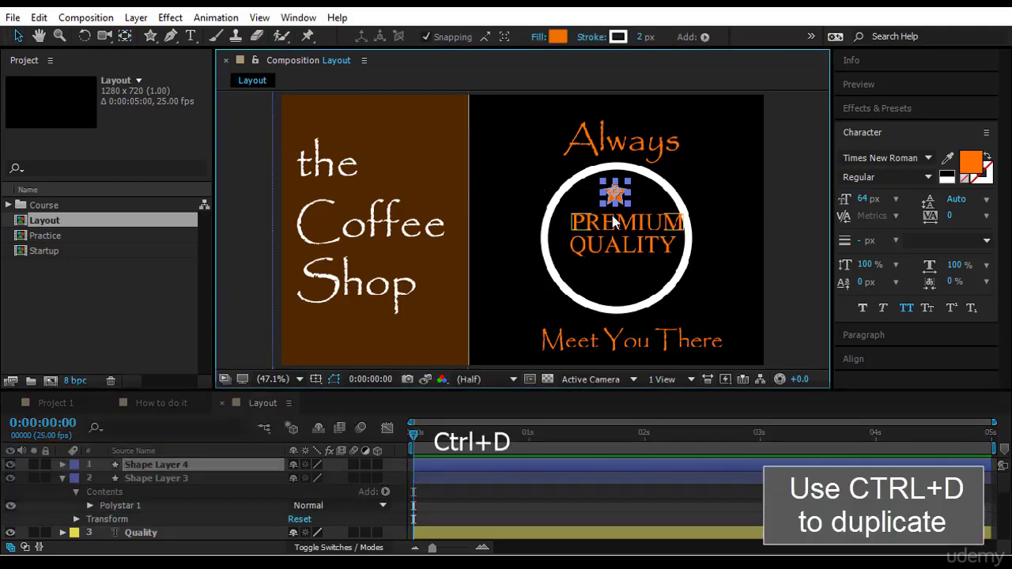
drag(616, 194, 617, 276)
Step: Align the circle, both stars and the orange text layers on a common horizontal centre, relative to the selection
drag(814, 110, 482, 362)
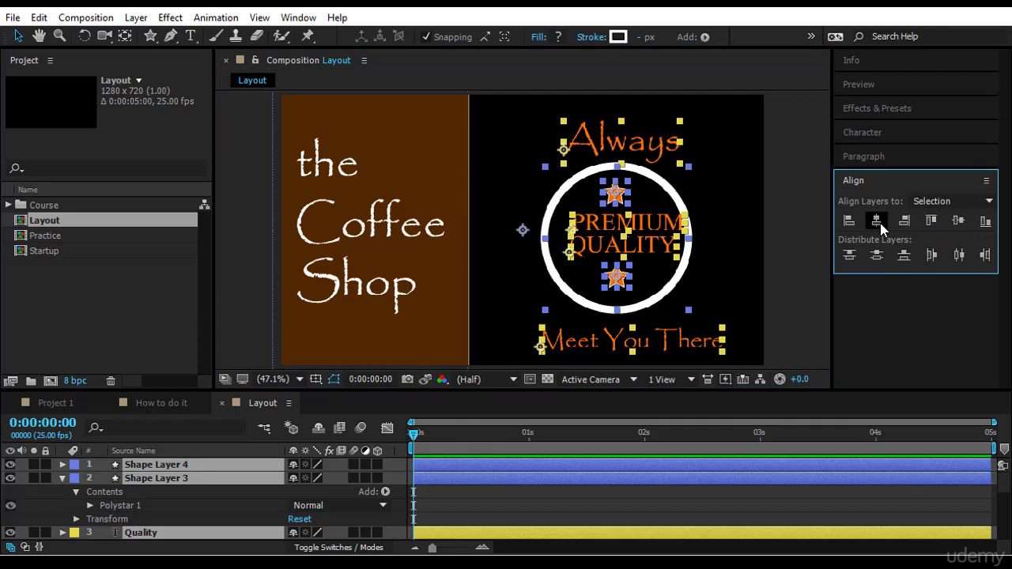
click(876, 221)
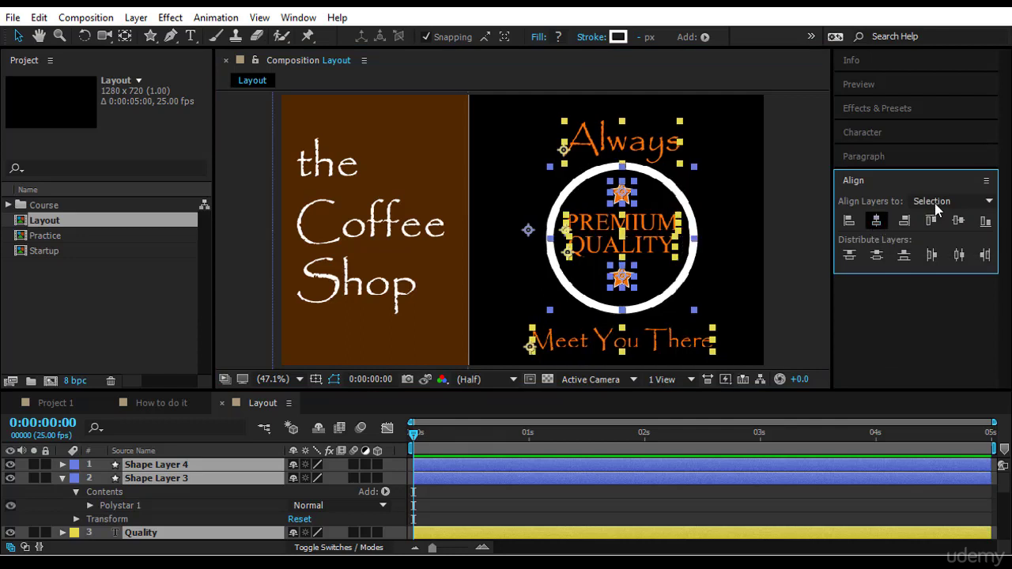
click(788, 263)
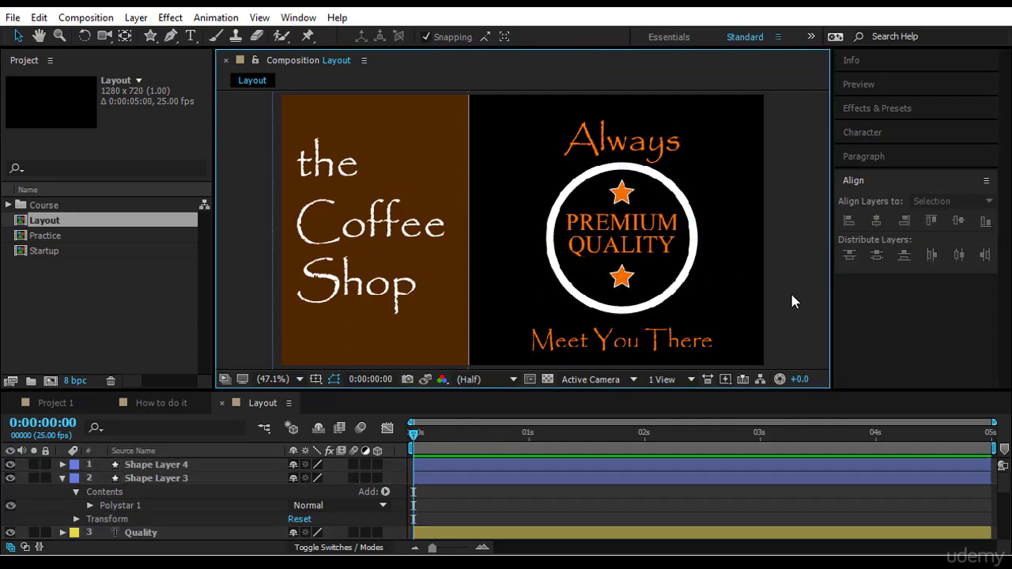
Step: Nudge the "Always" text slightly upward, away from the circle
click(667, 158)
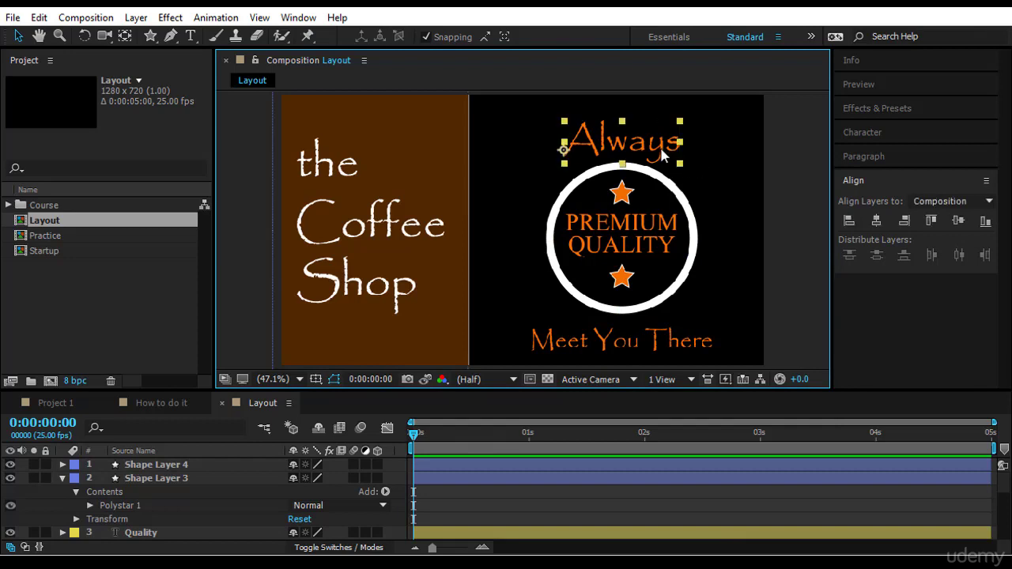
key(Up)
key(Up)
key(Down)
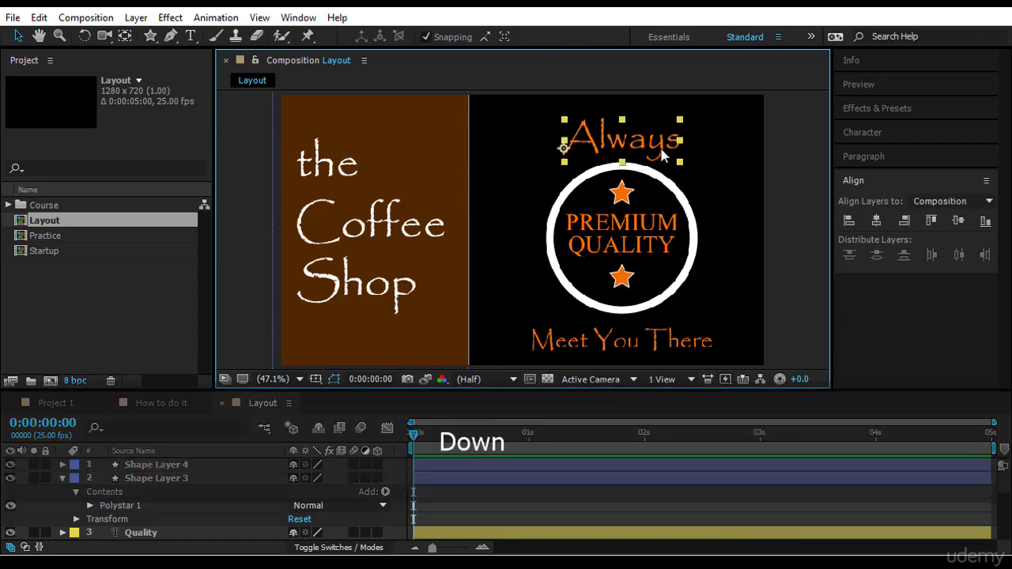
shift+click(655, 245)
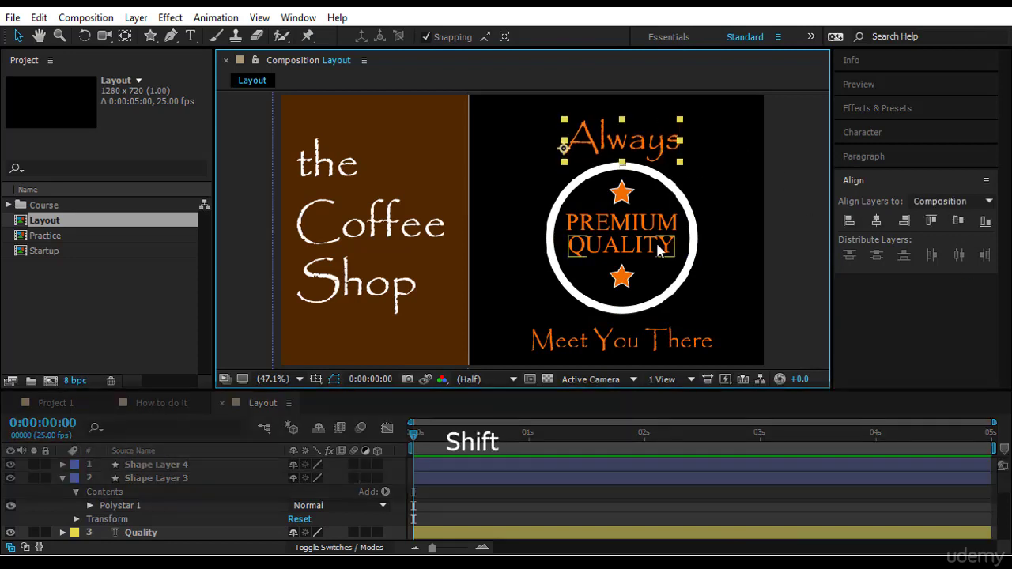
click(802, 188)
click(628, 152)
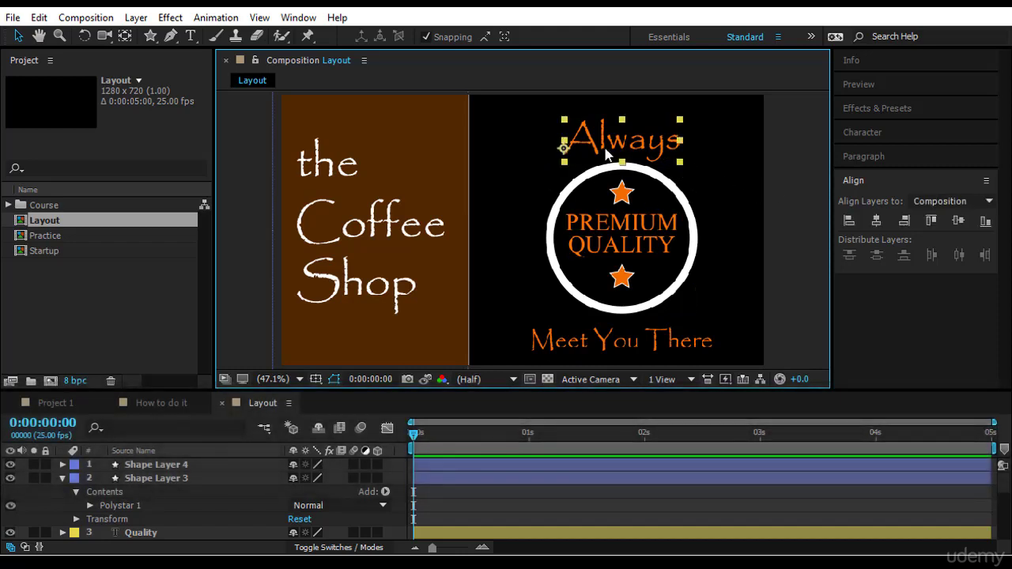
click(345, 163)
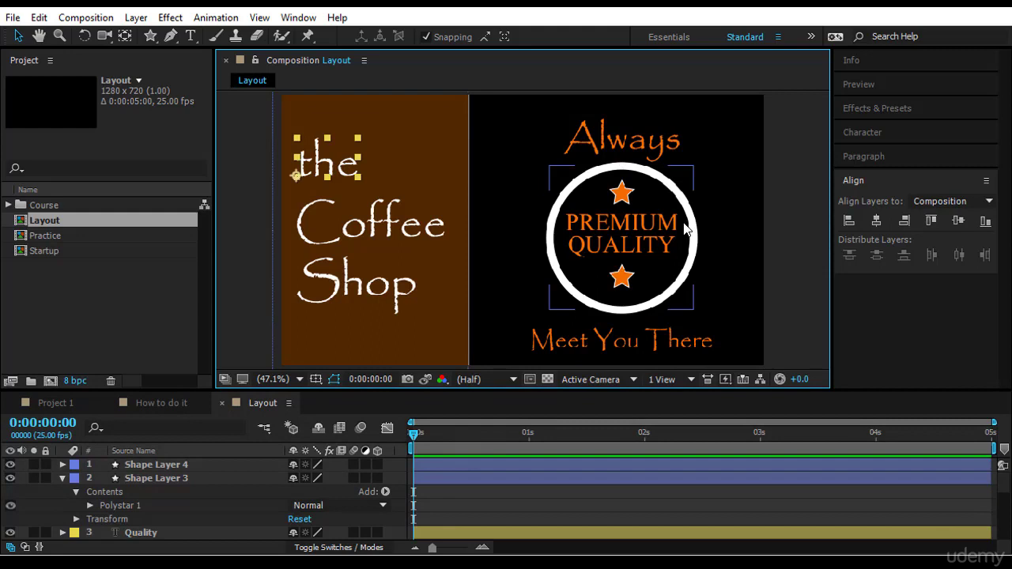